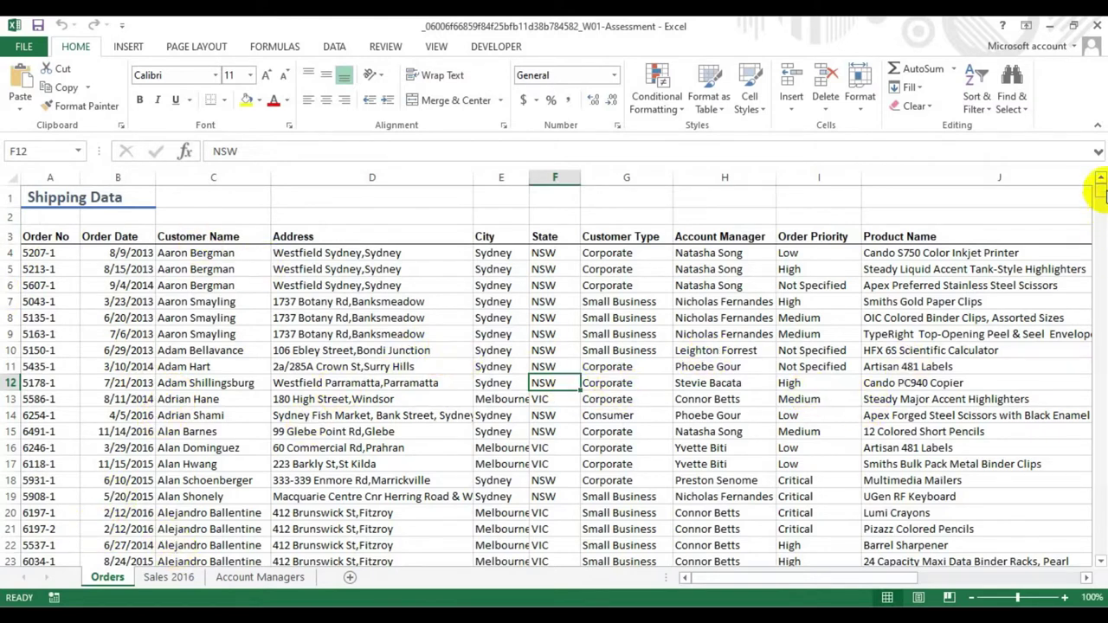
Browse the sheet tabs and the File menu's recent workbooks list, then return to the grid.
{"action": "left_click", "coordinate": [1102, 214]}
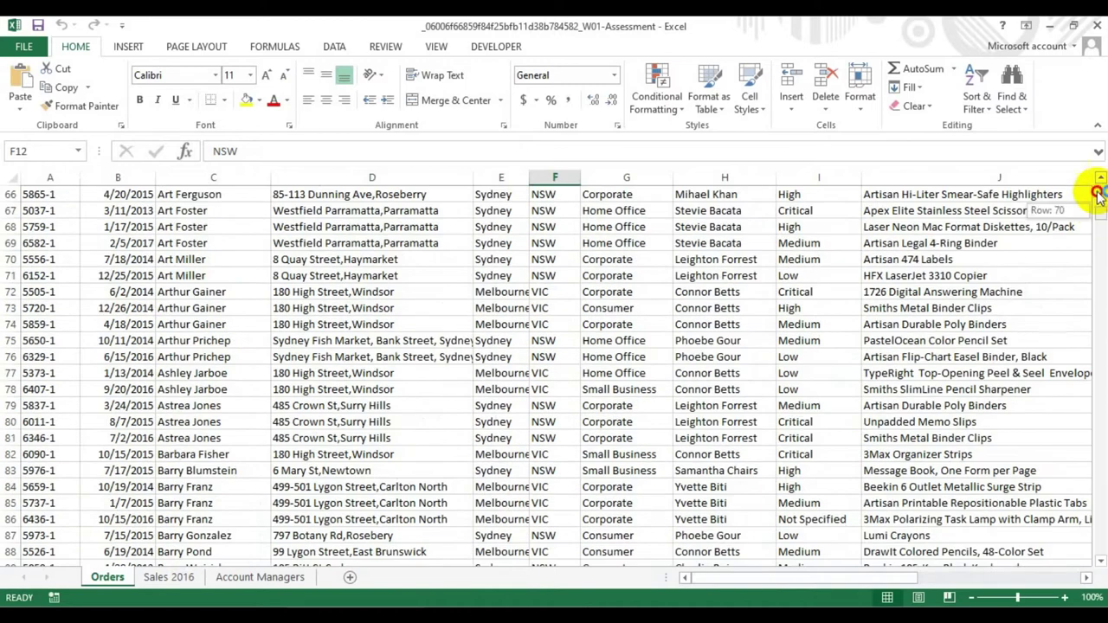
{"action": "left_click", "coordinate": [1098, 199]}
{"action": "left_click_drag", "start_coordinate": [753, 579], "coordinate": [938, 573]}
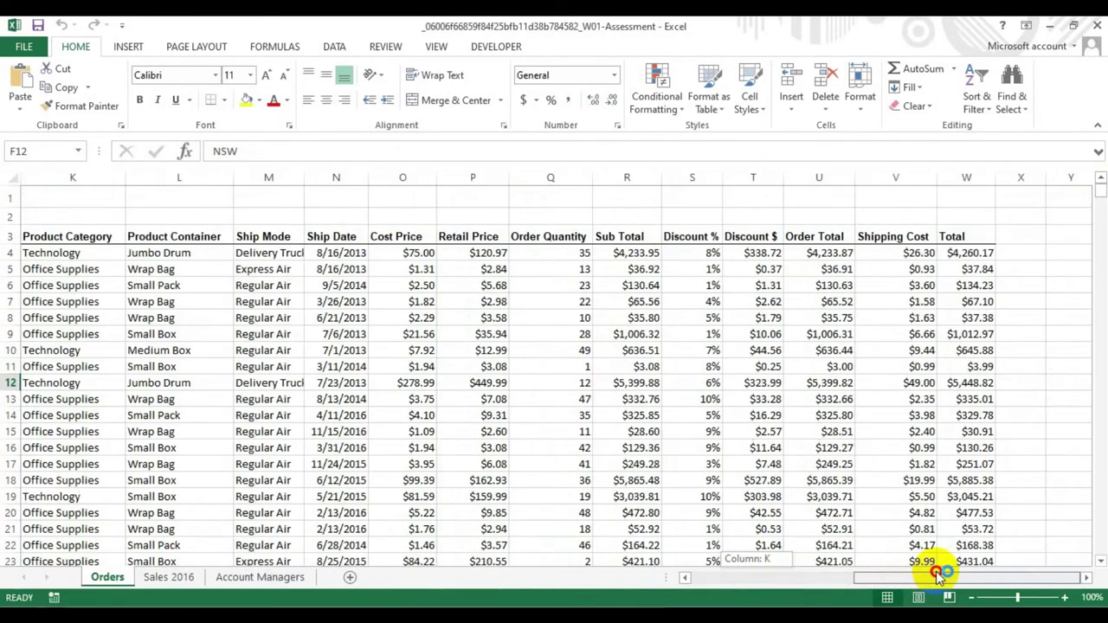
{"action": "scroll", "coordinate": [453, 322], "scroll_direction": "down", "scroll_amount": 4}
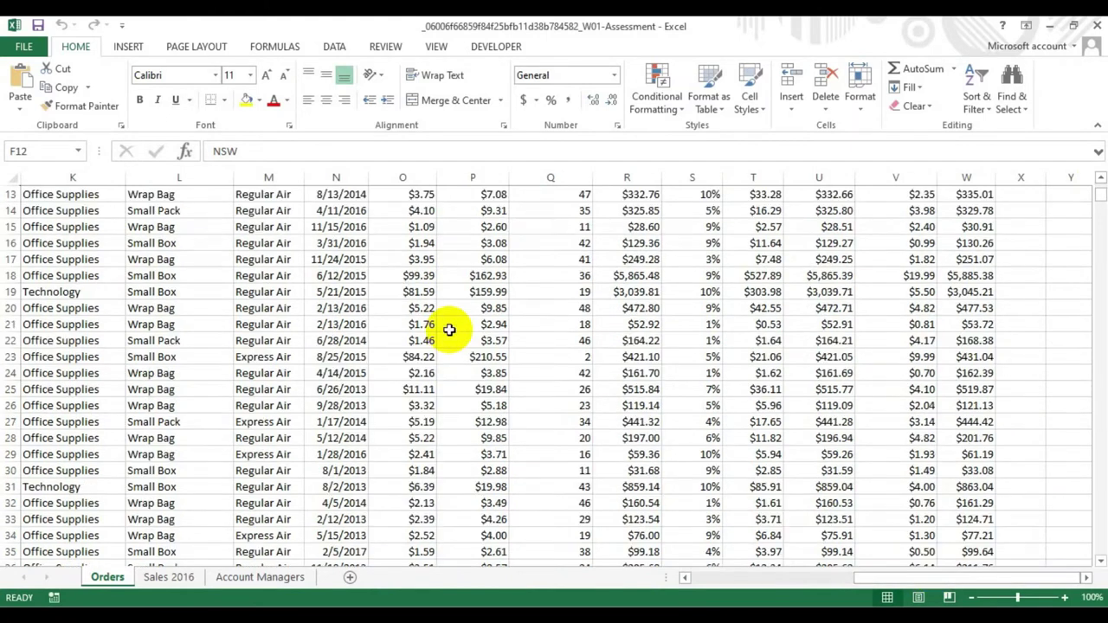
{"action": "left_click_drag", "start_coordinate": [886, 575], "coordinate": [732, 577]}
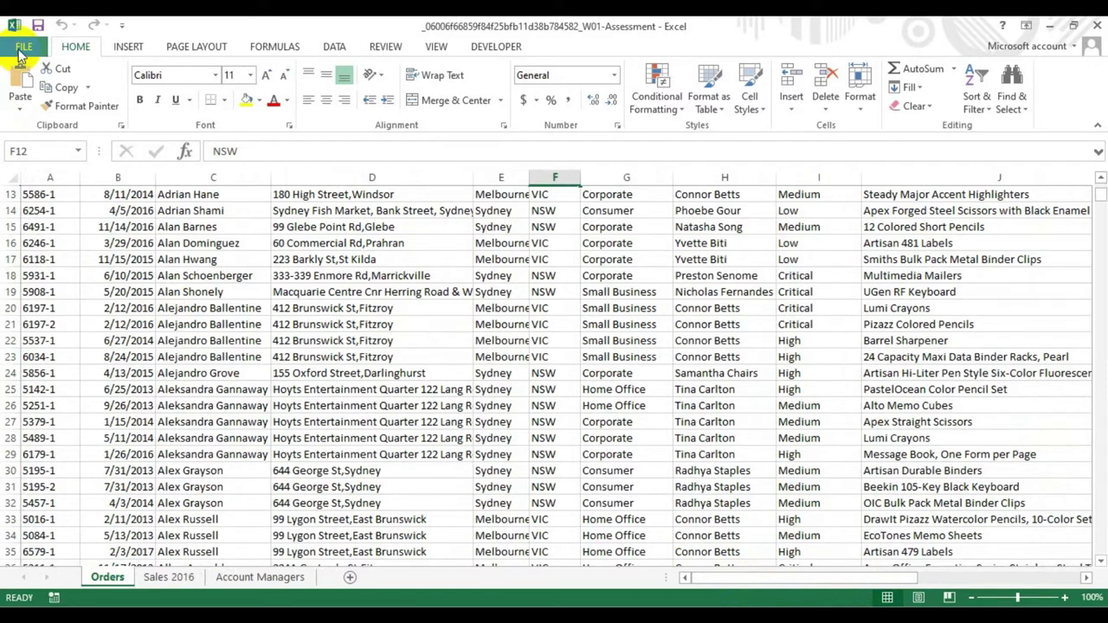
{"action": "left_click", "coordinate": [22, 50]}
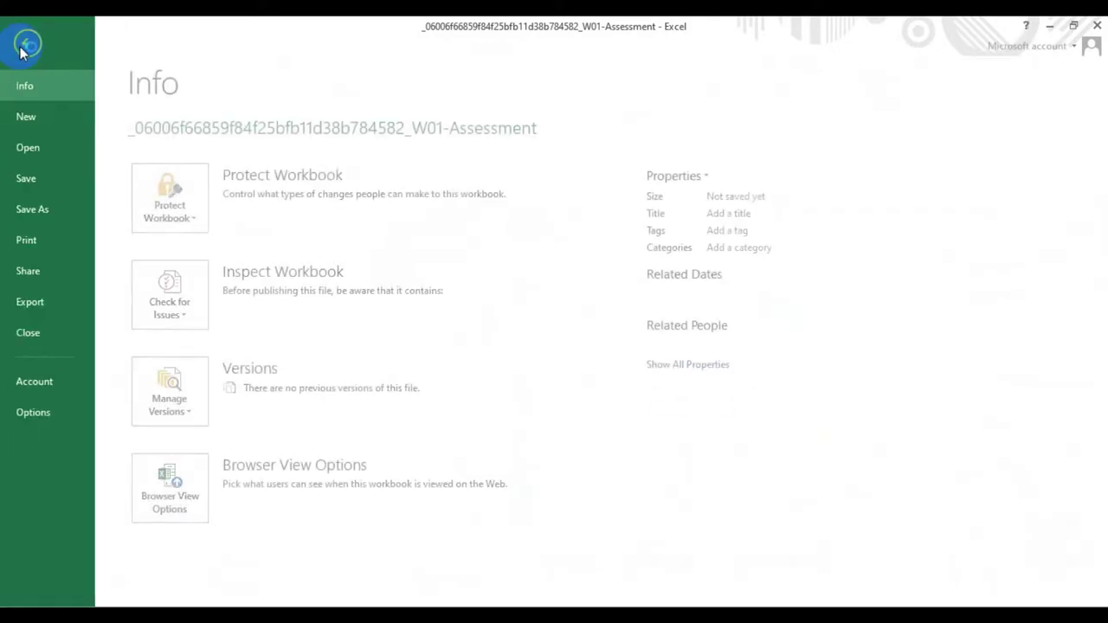
{"action": "left_click", "coordinate": [39, 151]}
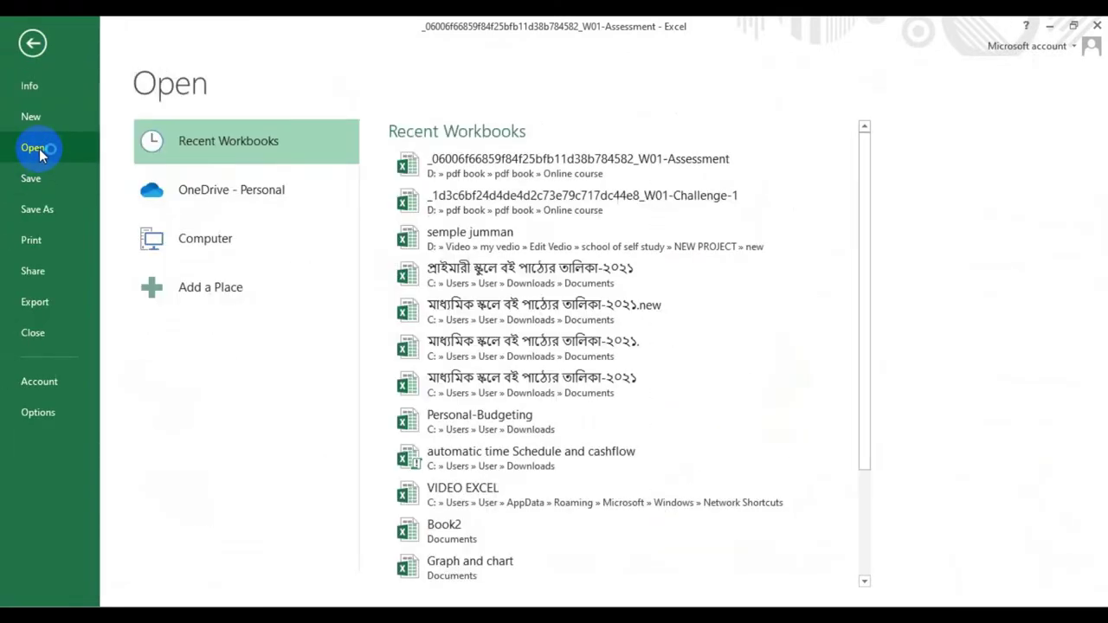
{"action": "left_click", "coordinate": [31, 45]}
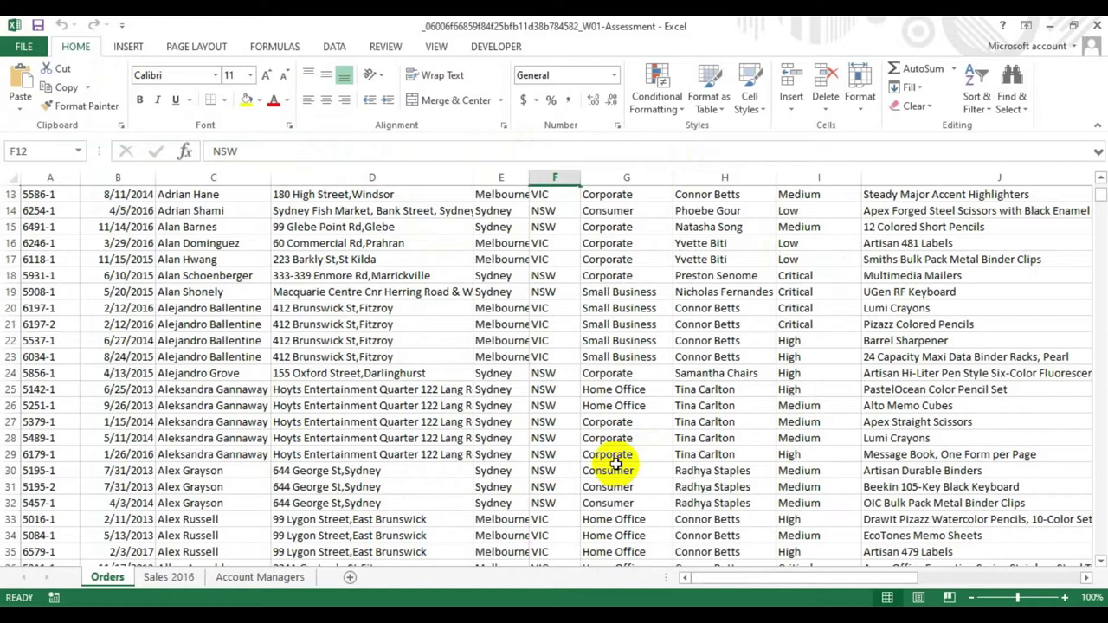
Insert blank sheets Sheet1, Sheet2 and Sheet3 beside Orders, then go back to Orders.
{"action": "left_click", "coordinate": [351, 579]}
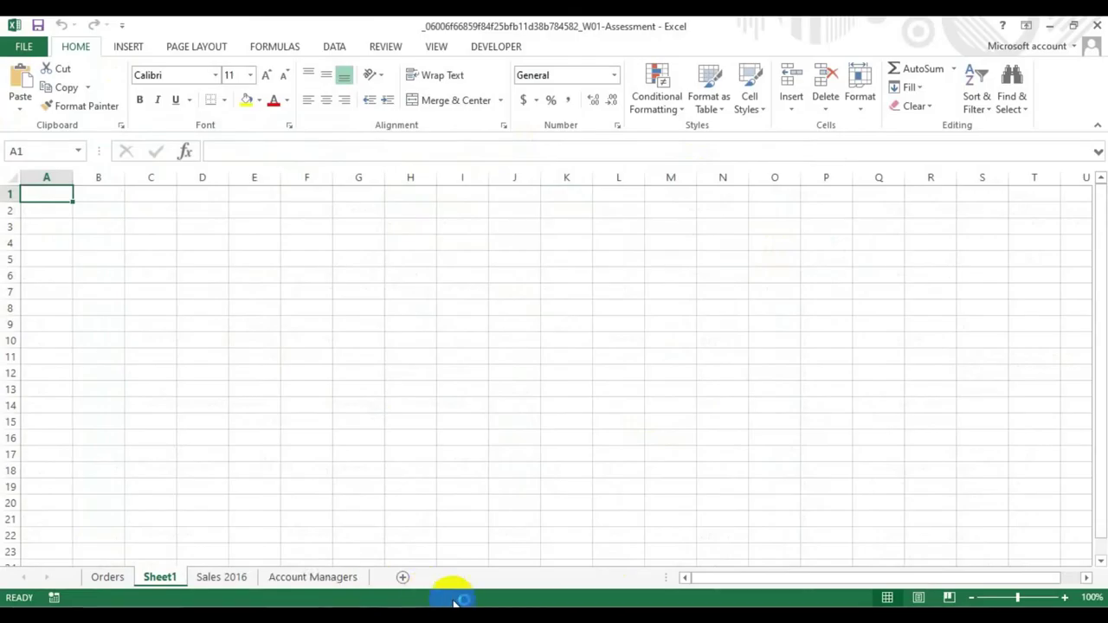
{"action": "left_click", "coordinate": [404, 577]}
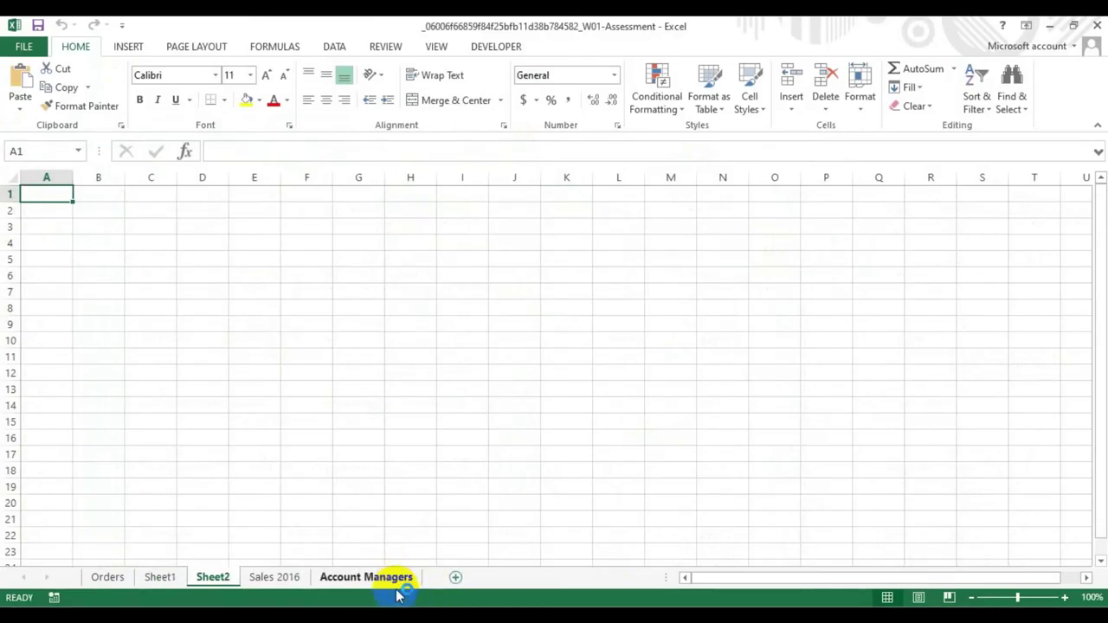
{"action": "left_click", "coordinate": [456, 577]}
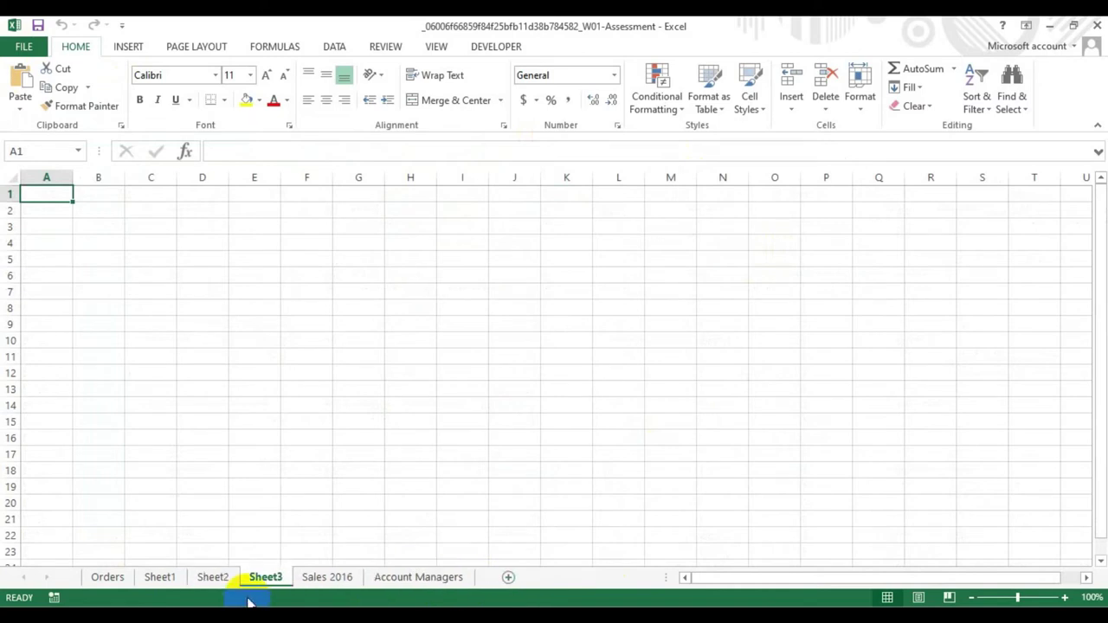
{"action": "left_click", "coordinate": [107, 577]}
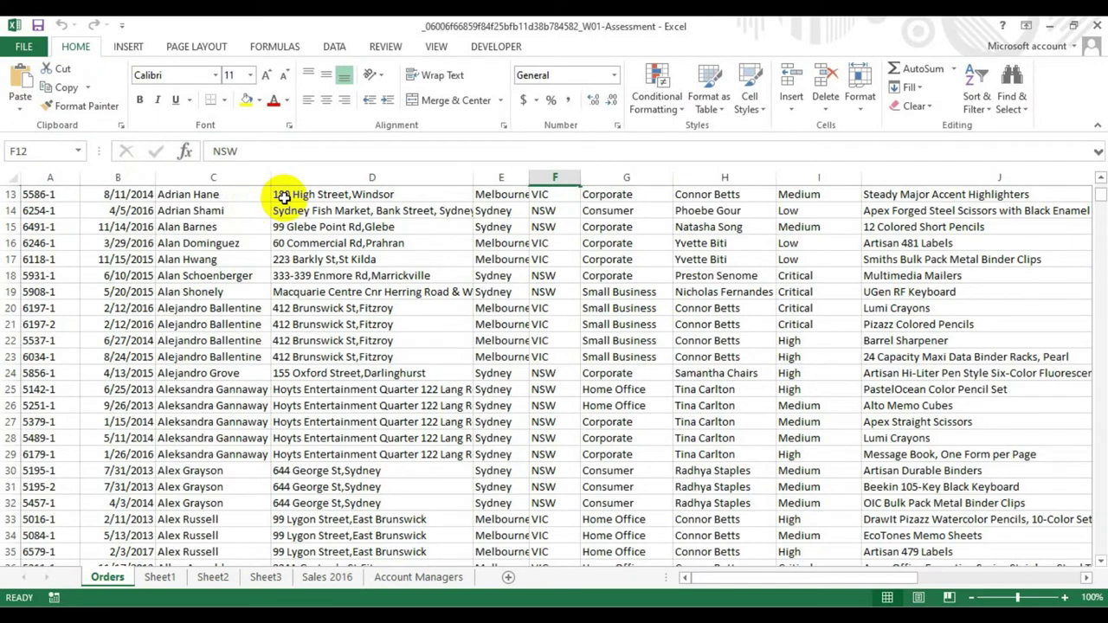
{"action": "left_click", "coordinate": [34, 194]}
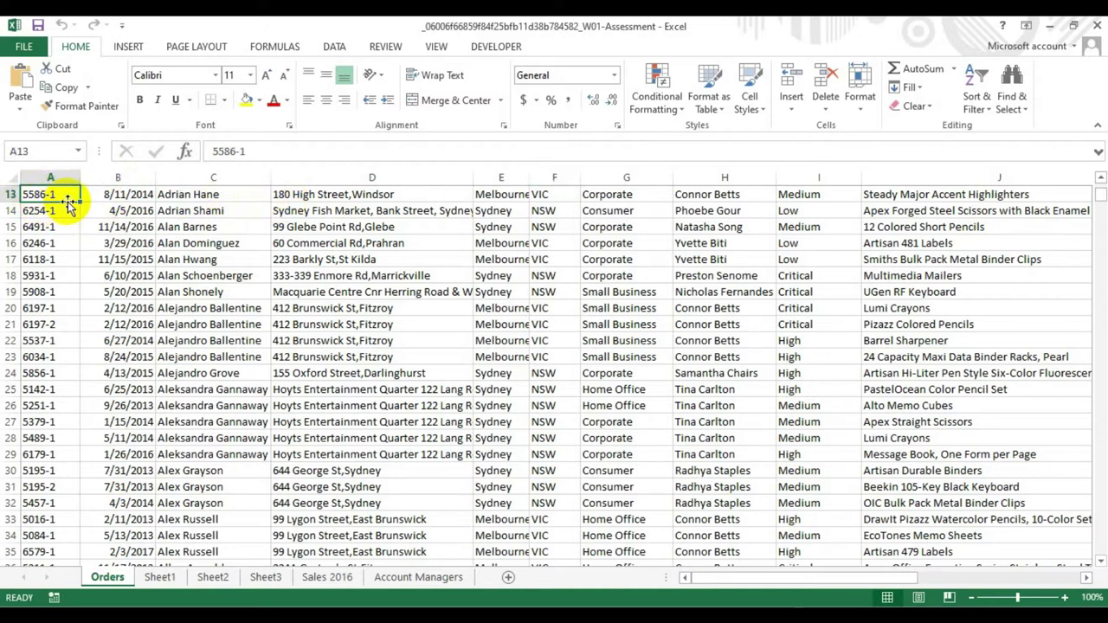
{"action": "scroll", "coordinate": [141, 273], "scroll_direction": "up", "scroll_amount": 4}
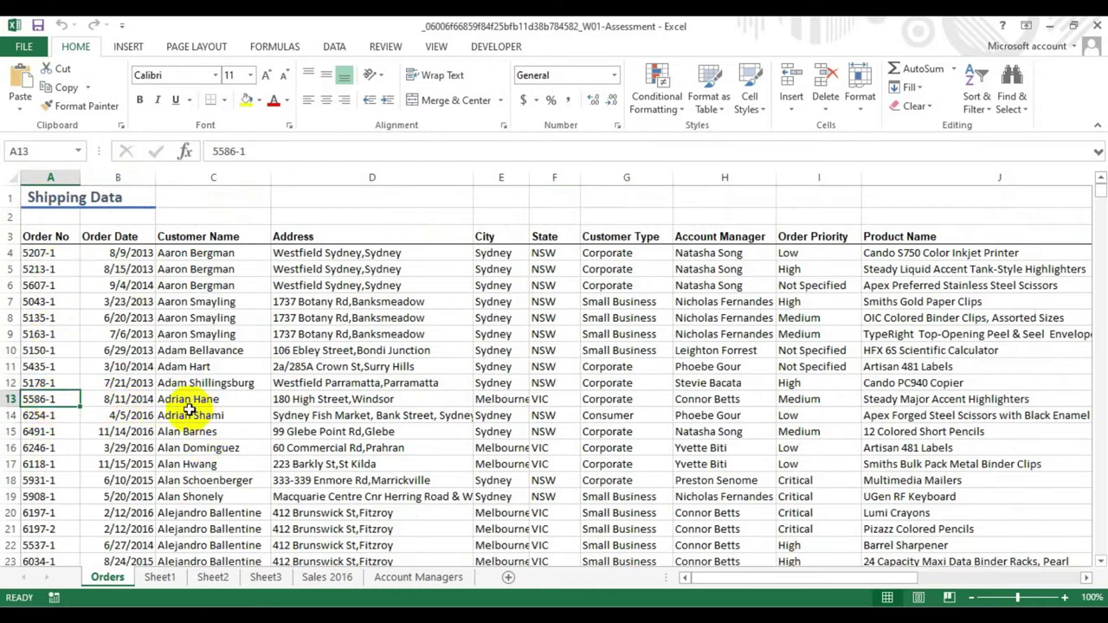
{"action": "left_click", "coordinate": [187, 401]}
{"action": "key", "text": "ctrl+Down"}
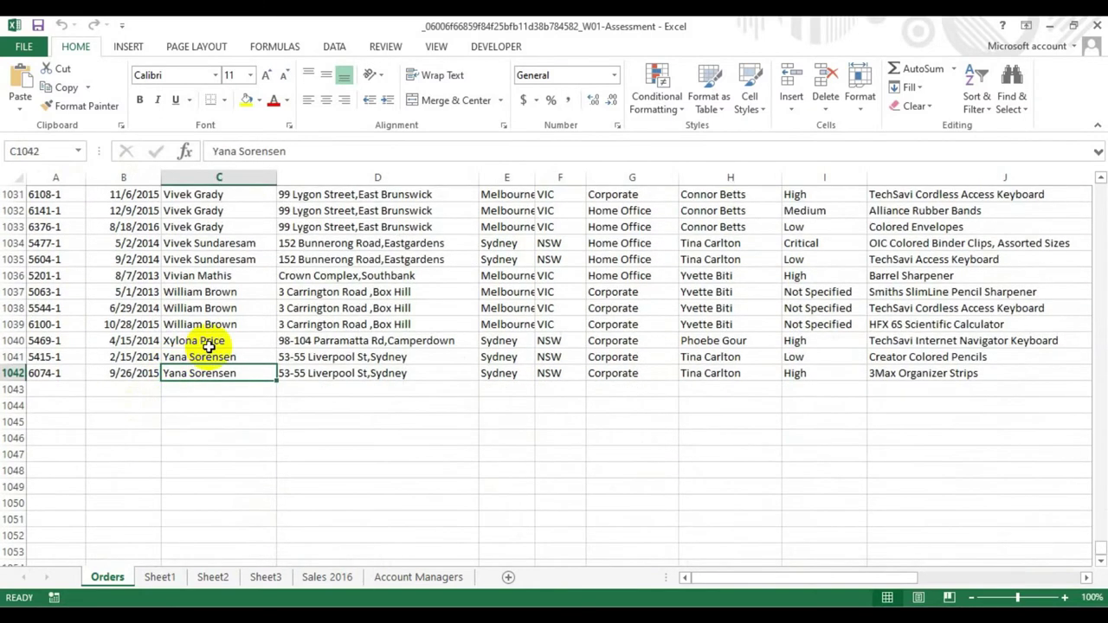
{"action": "scroll", "coordinate": [209, 345], "scroll_direction": "up", "scroll_amount": 4}
{"action": "scroll", "coordinate": [155, 368], "scroll_direction": "up", "scroll_amount": 4}
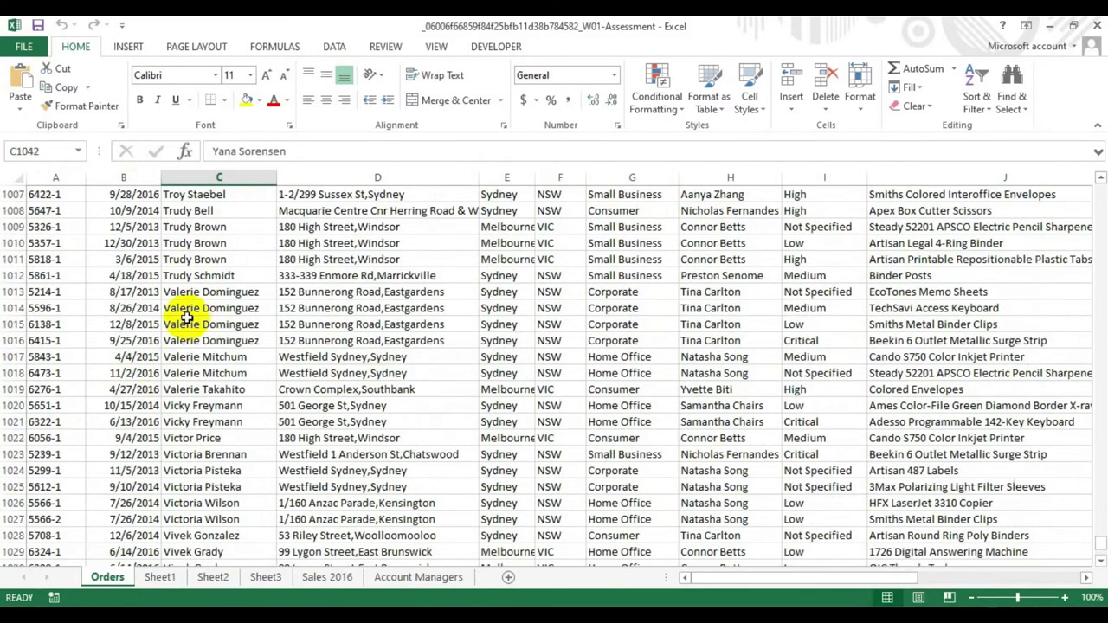
{"action": "scroll", "coordinate": [187, 318], "scroll_direction": "up", "scroll_amount": 4}
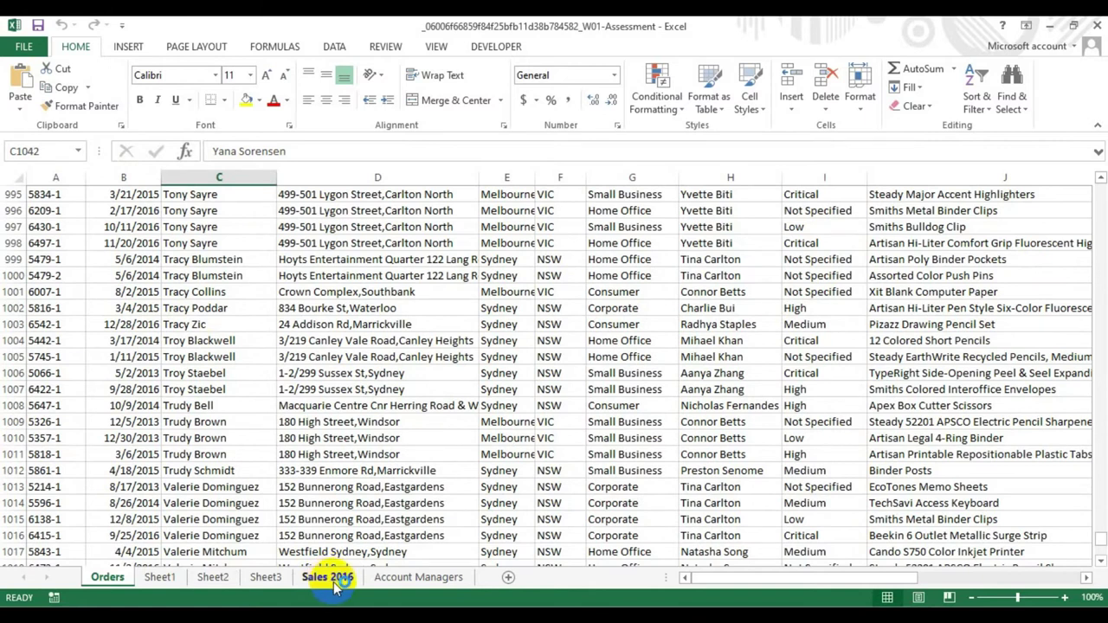
{"action": "left_click", "coordinate": [391, 577]}
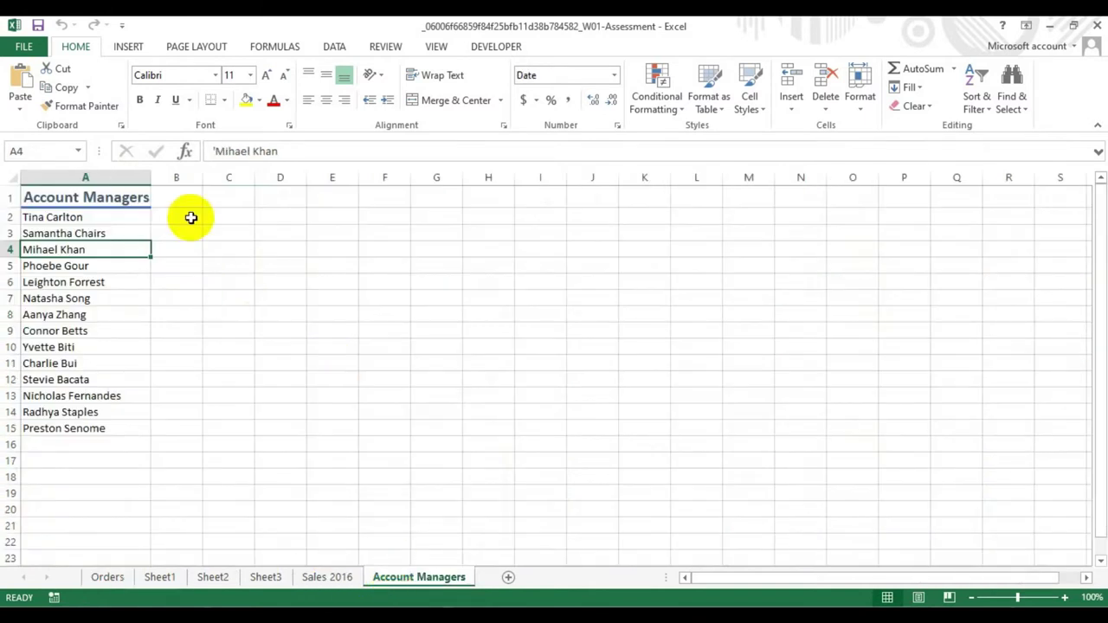
{"action": "left_click", "coordinate": [329, 578]}
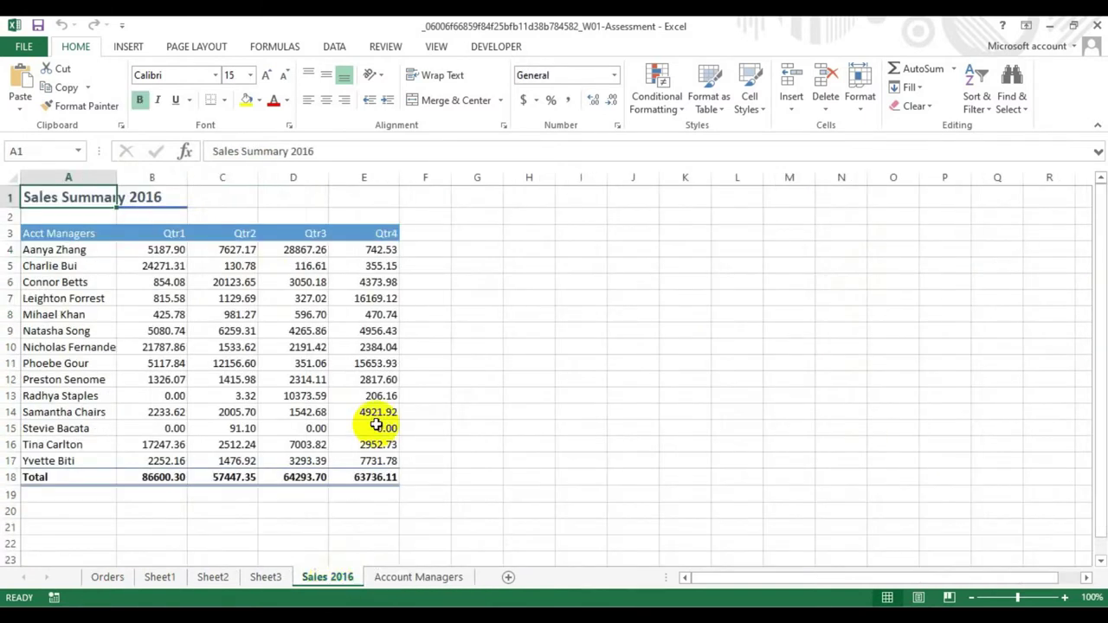
{"action": "left_click", "coordinate": [445, 237]}
{"action": "left_click", "coordinate": [265, 577]}
{"action": "left_click", "coordinate": [215, 580]}
{"action": "left_click", "coordinate": [159, 578]}
{"action": "left_click", "coordinate": [112, 582]}
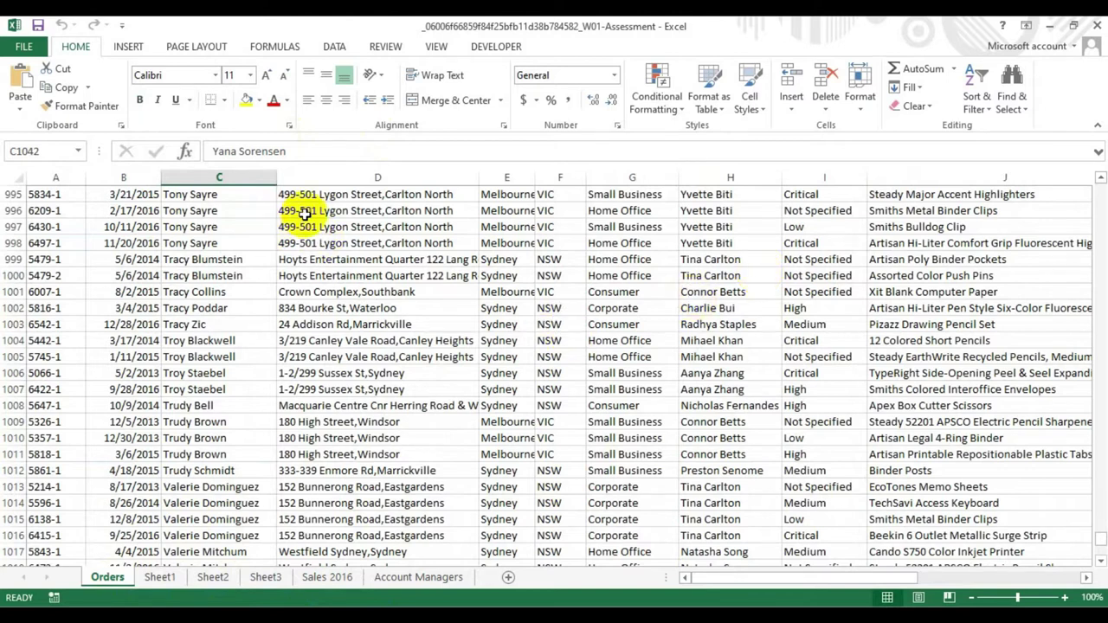
{"action": "left_click", "coordinate": [163, 578]}
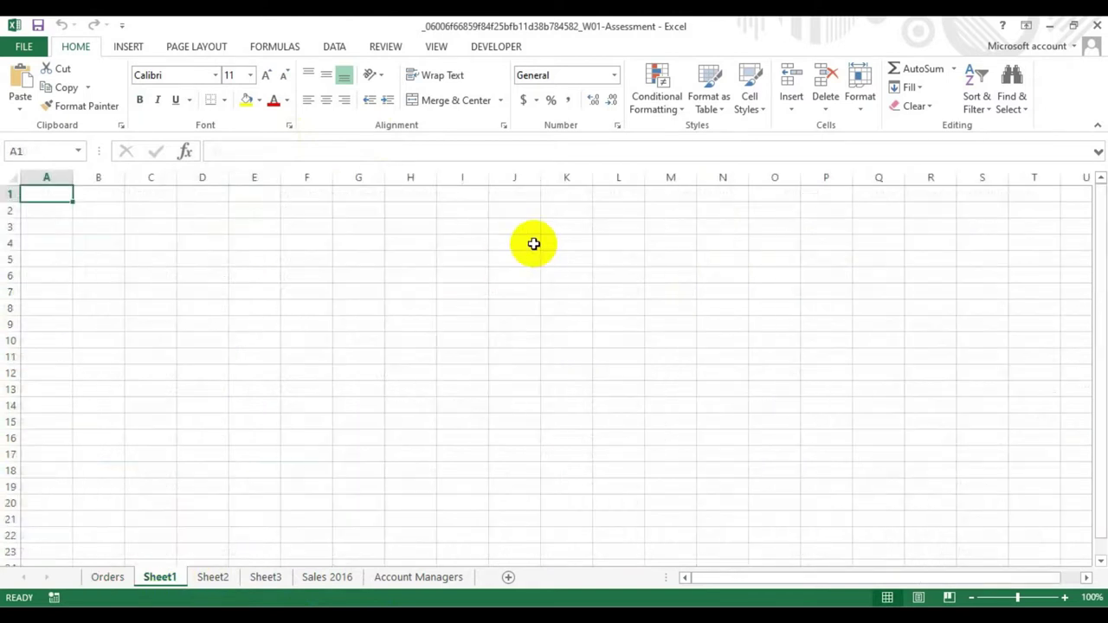
{"action": "left_click", "coordinate": [111, 578]}
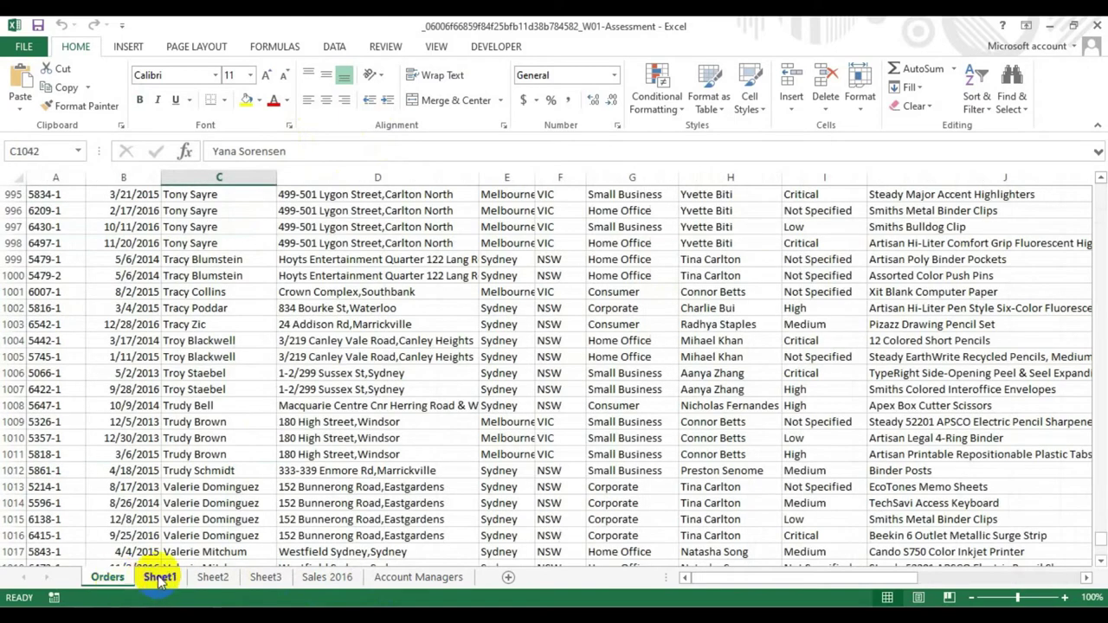
Copy the customer name text from C995 and paste it into Sheet1's A1, then return to Orders.
{"action": "double_click", "coordinate": [178, 195]}
{"action": "left_click_drag", "start_coordinate": [162, 195], "coordinate": [217, 194]}
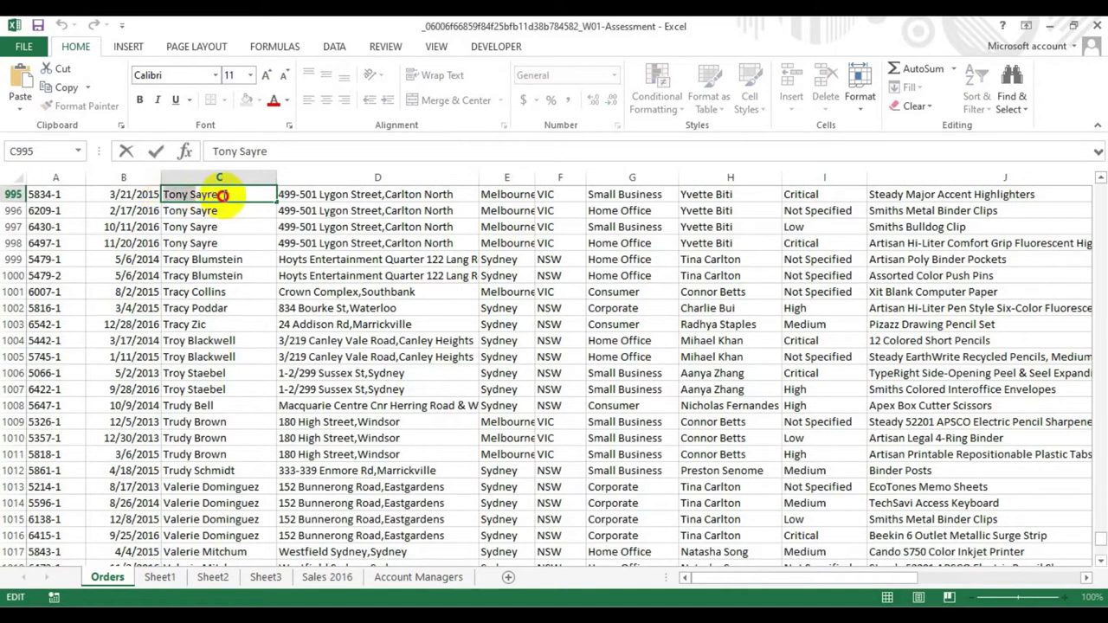
{"action": "right_click", "coordinate": [196, 196]}
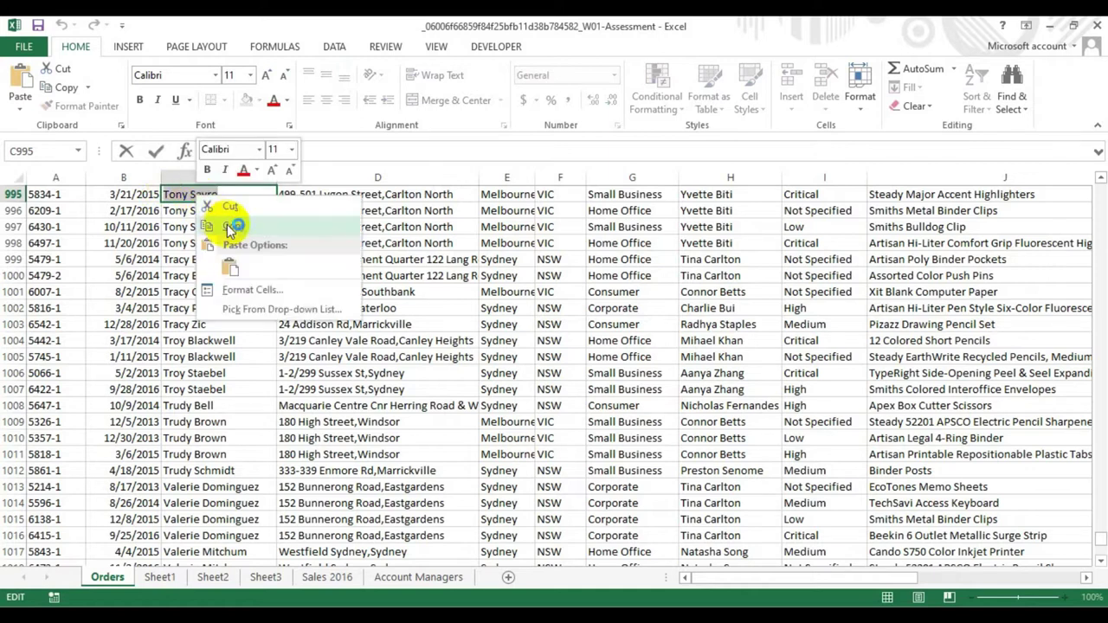
{"action": "key", "text": "Escape"}
{"action": "left_click", "coordinate": [161, 578]}
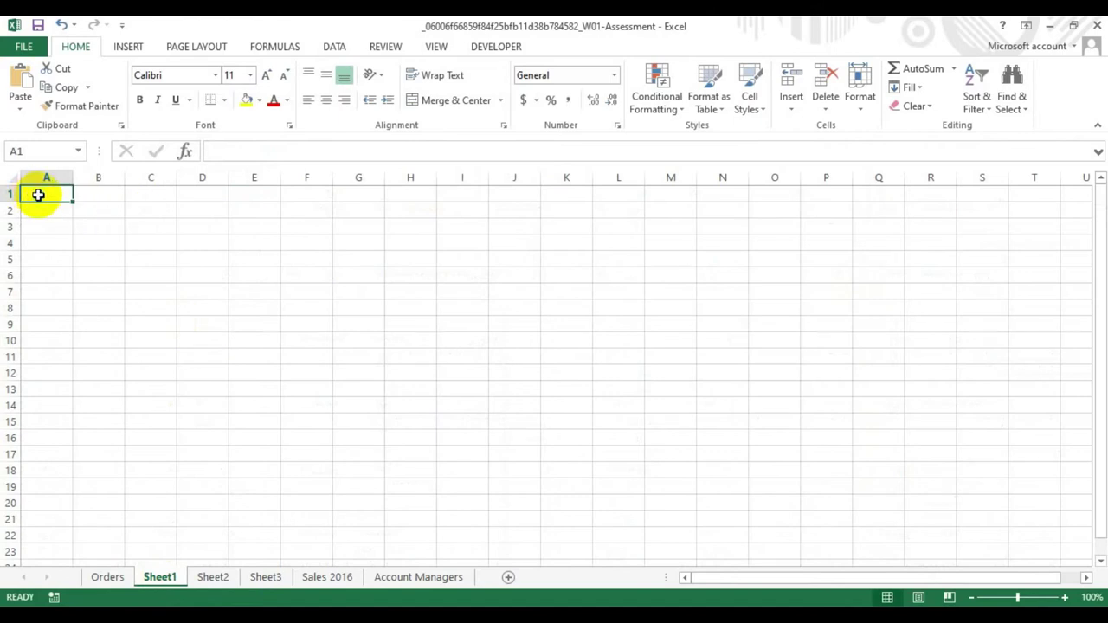
{"action": "right_click", "coordinate": [28, 195]}
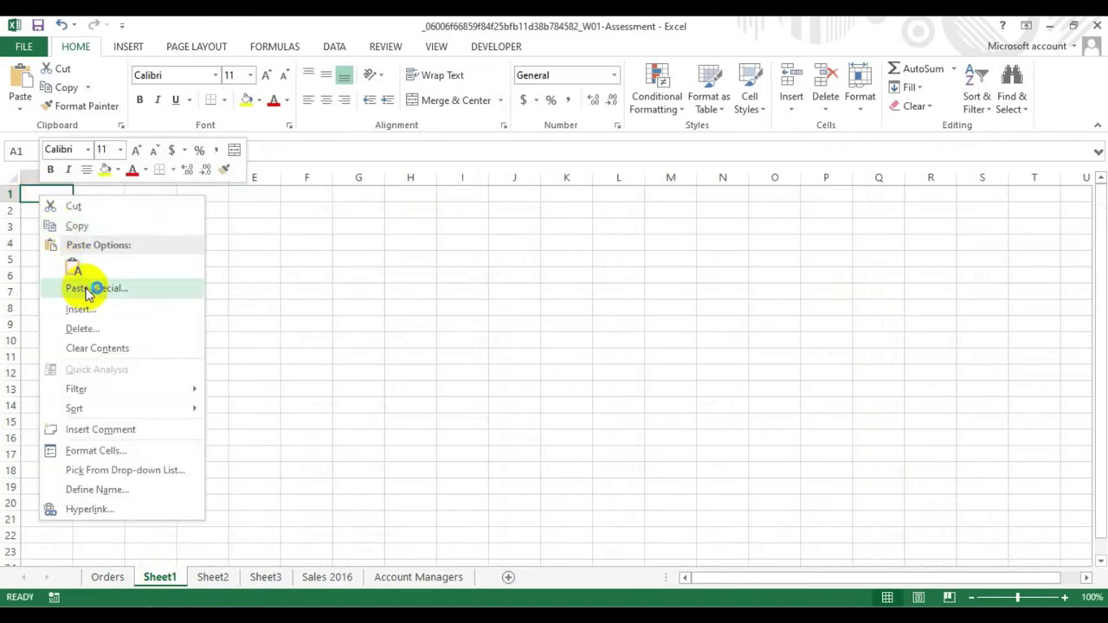
{"action": "left_click", "coordinate": [76, 268]}
{"action": "left_click", "coordinate": [108, 576]}
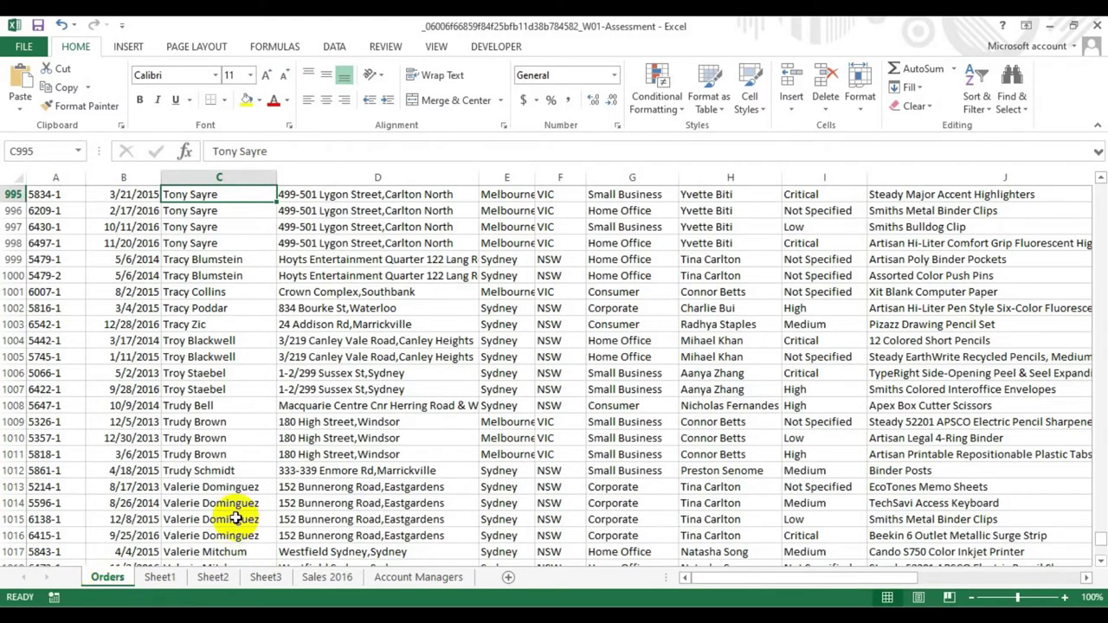
{"action": "scroll", "coordinate": [234, 518], "scroll_direction": "up", "scroll_amount": 2}
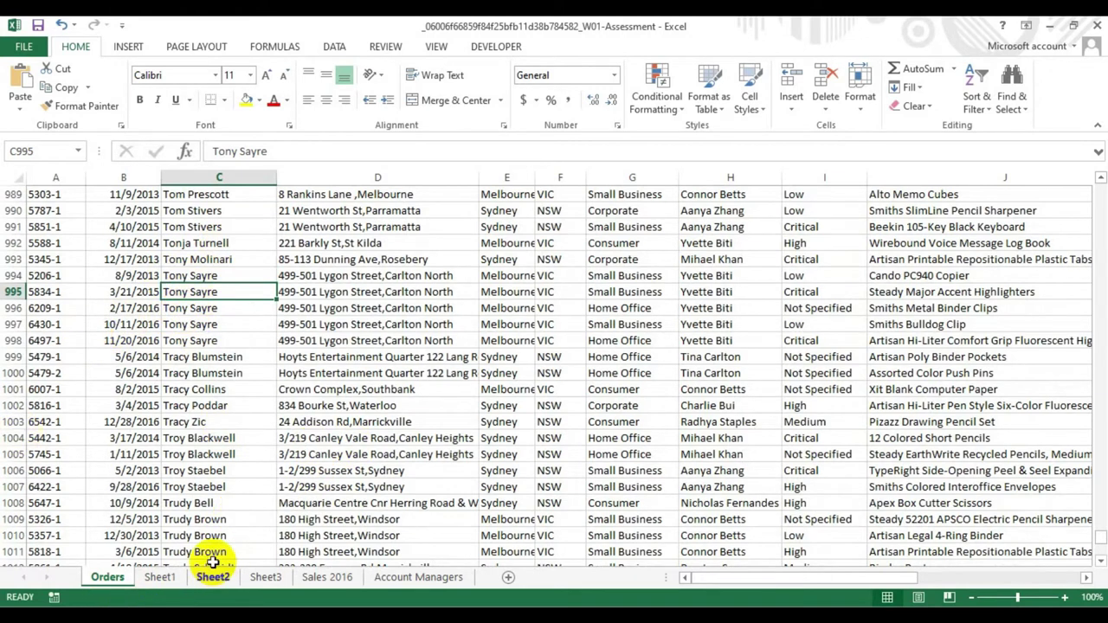
{"action": "left_click", "coordinate": [160, 577]}
{"action": "left_click", "coordinate": [215, 577]}
{"action": "left_click", "coordinate": [268, 578]}
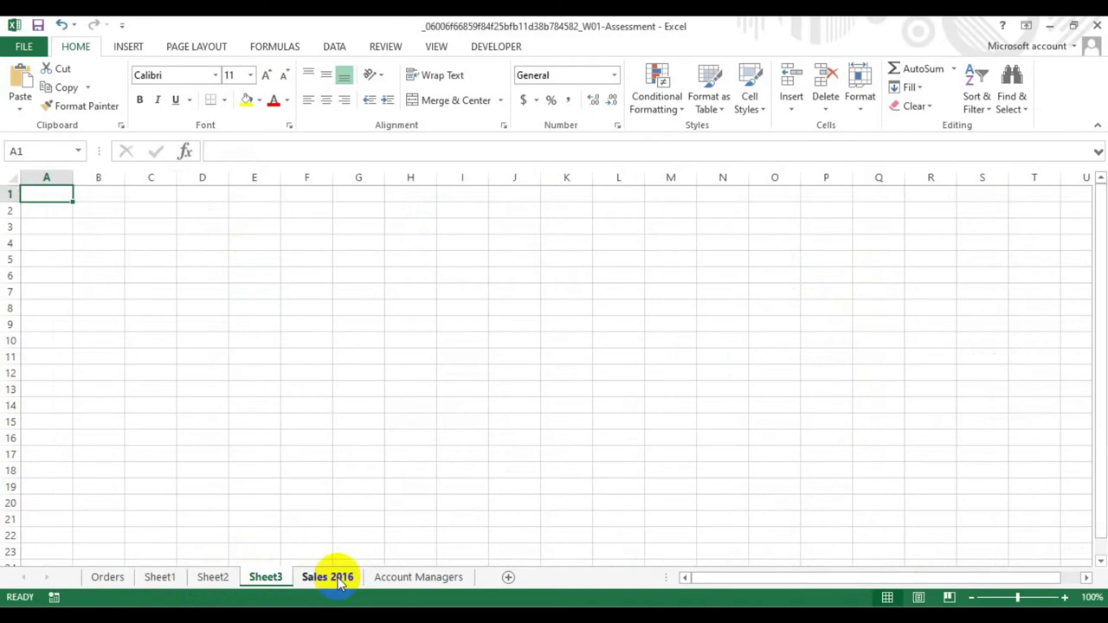
{"action": "left_click", "coordinate": [334, 577]}
{"action": "left_click", "coordinate": [397, 578]}
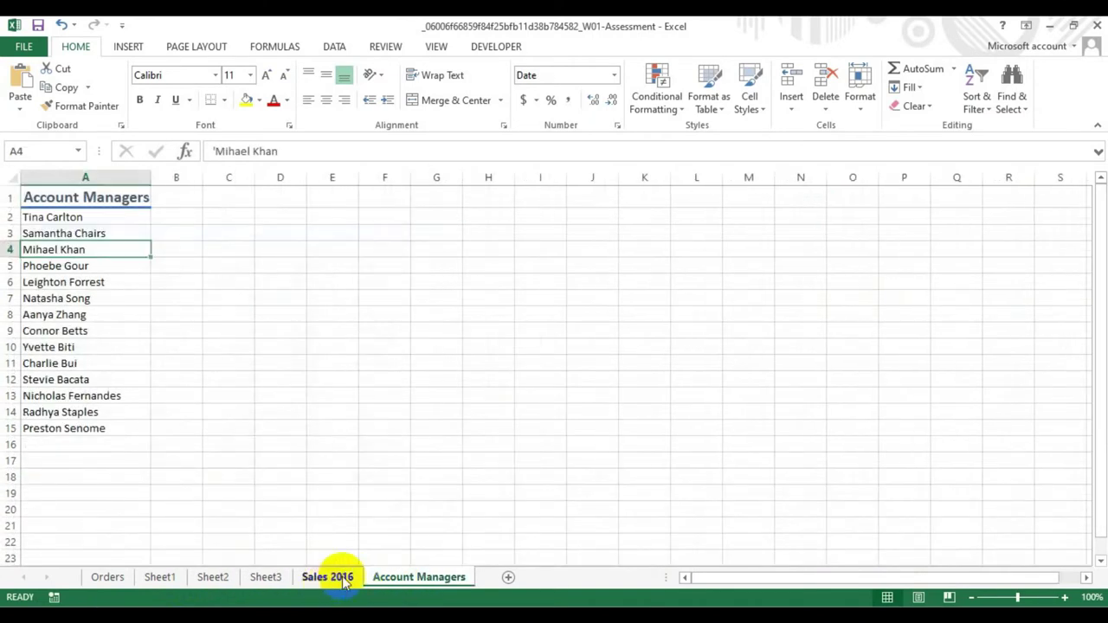
{"action": "left_click", "coordinate": [327, 586]}
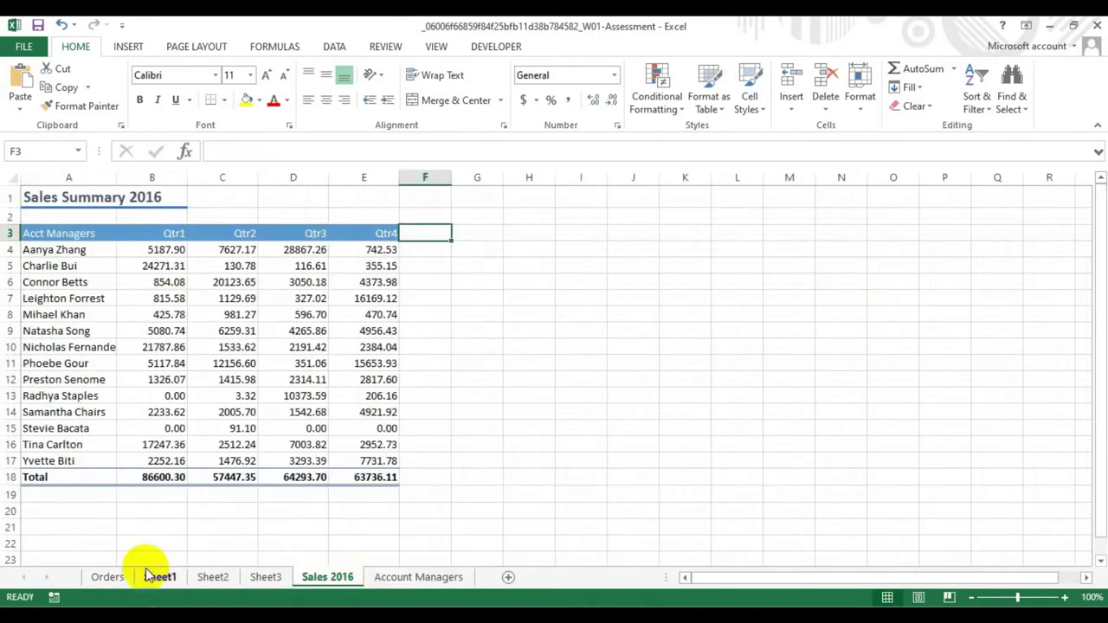
{"action": "left_click", "coordinate": [109, 577]}
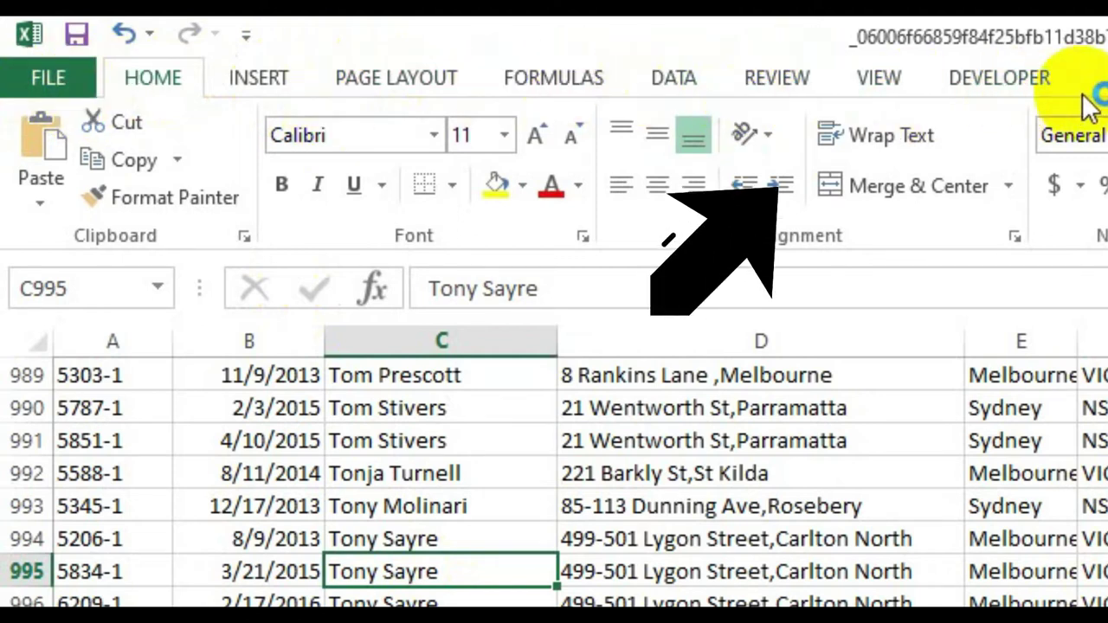
Create a second window of the workbook with New Window from the View ribbon.
{"action": "left_click", "coordinate": [883, 72]}
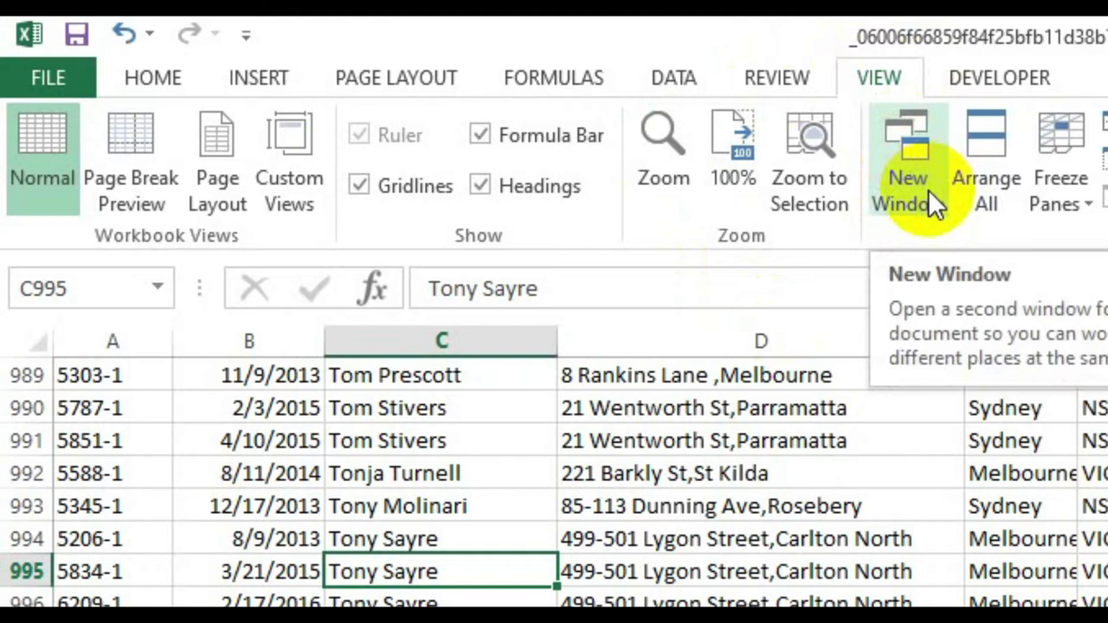
{"action": "left_click", "coordinate": [912, 149]}
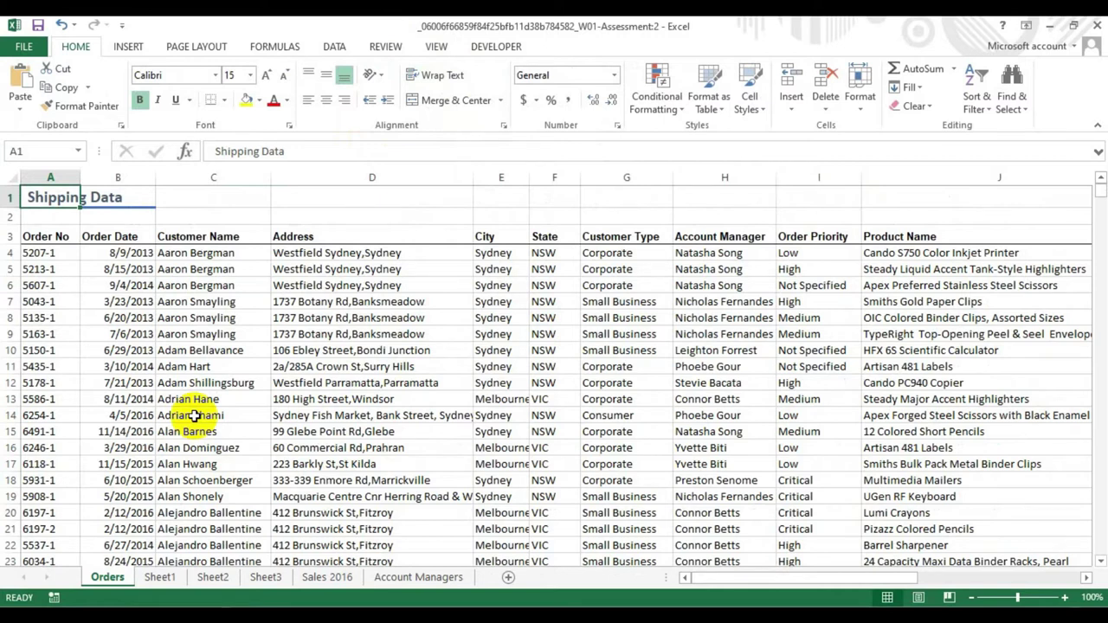
{"action": "left_click", "coordinate": [433, 49]}
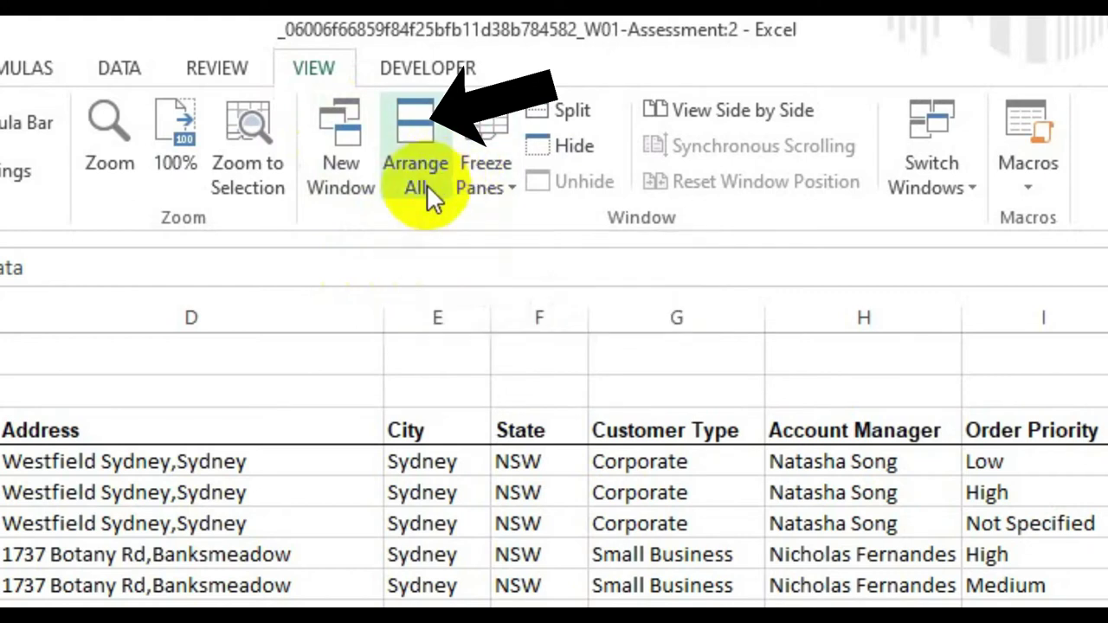
Use Arrange All with the Horizontal option to stack the two workbook windows.
{"action": "left_click", "coordinate": [419, 136]}
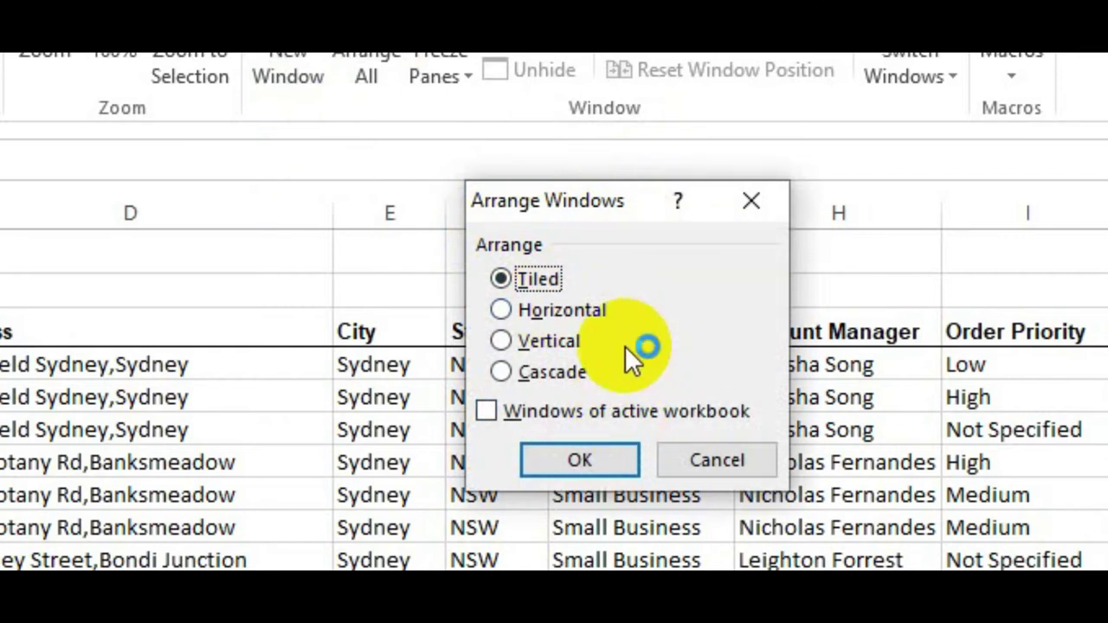
{"action": "left_click", "coordinate": [545, 342]}
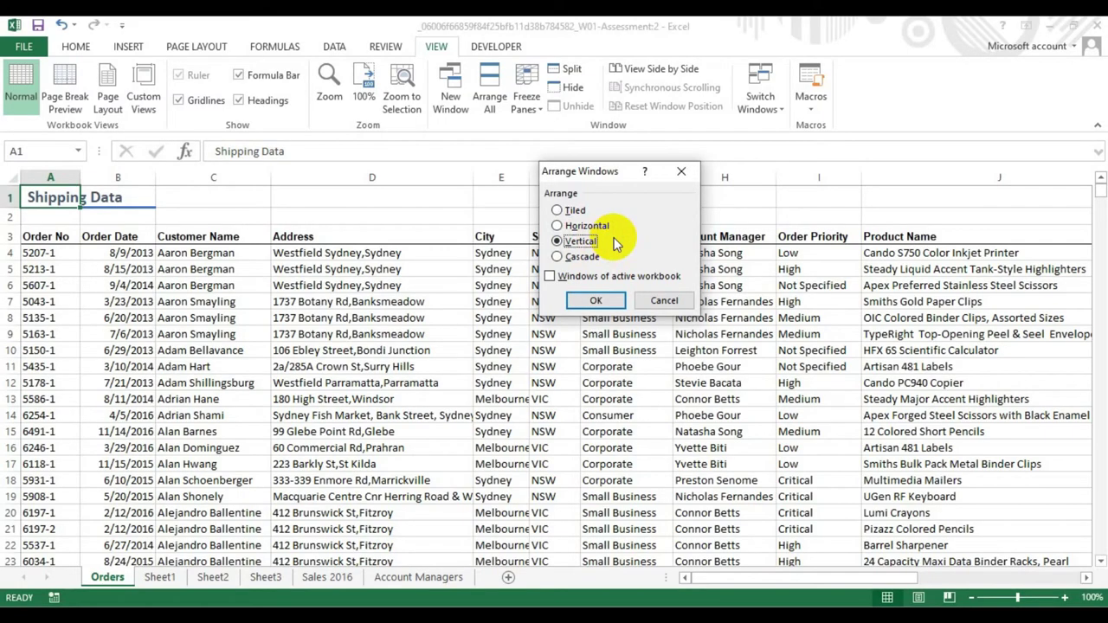
{"action": "left_click", "coordinate": [580, 226]}
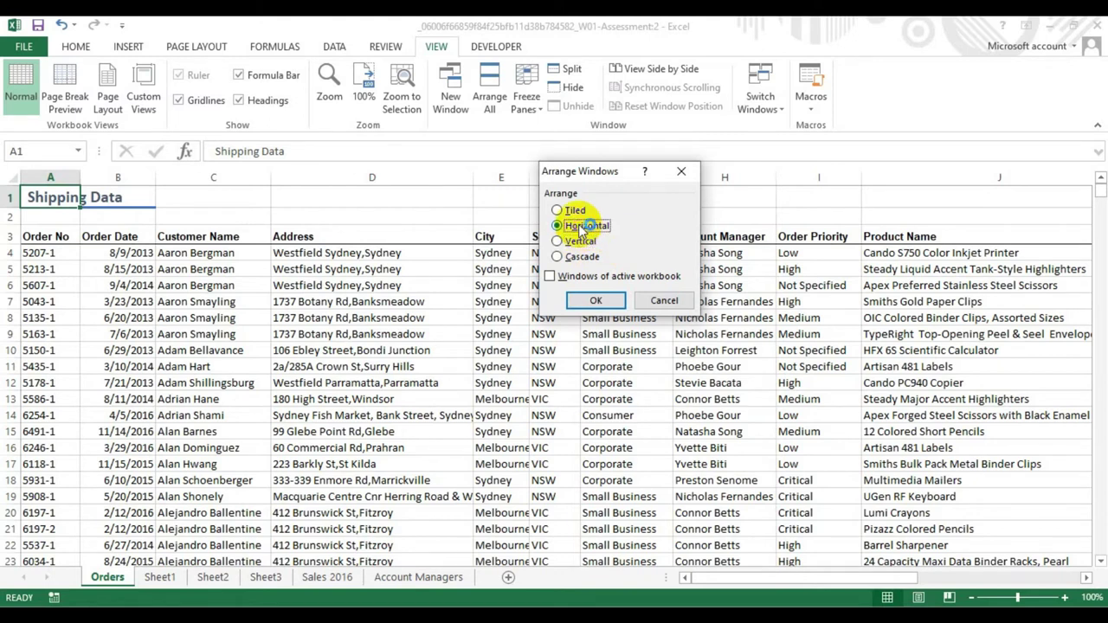
{"action": "left_click", "coordinate": [595, 302]}
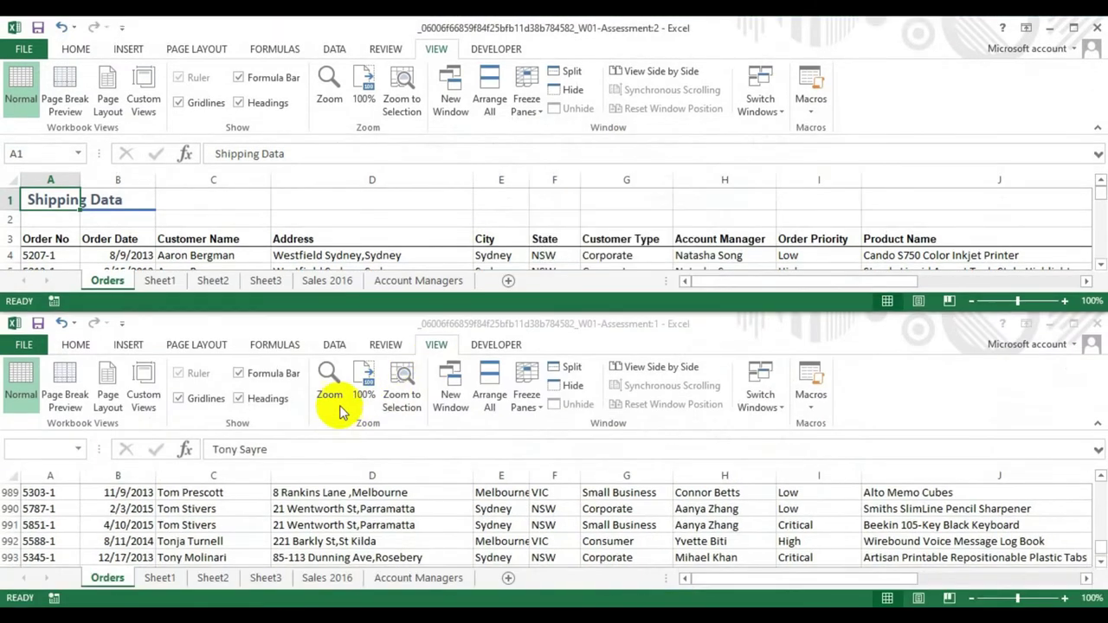
Scroll through column D in the upper window to compare, then close that window.
{"action": "left_click", "coordinate": [394, 176]}
{"action": "scroll", "coordinate": [347, 438], "scroll_direction": "down", "scroll_amount": 5}
{"action": "scroll", "coordinate": [347, 437], "scroll_direction": "up", "scroll_amount": 5}
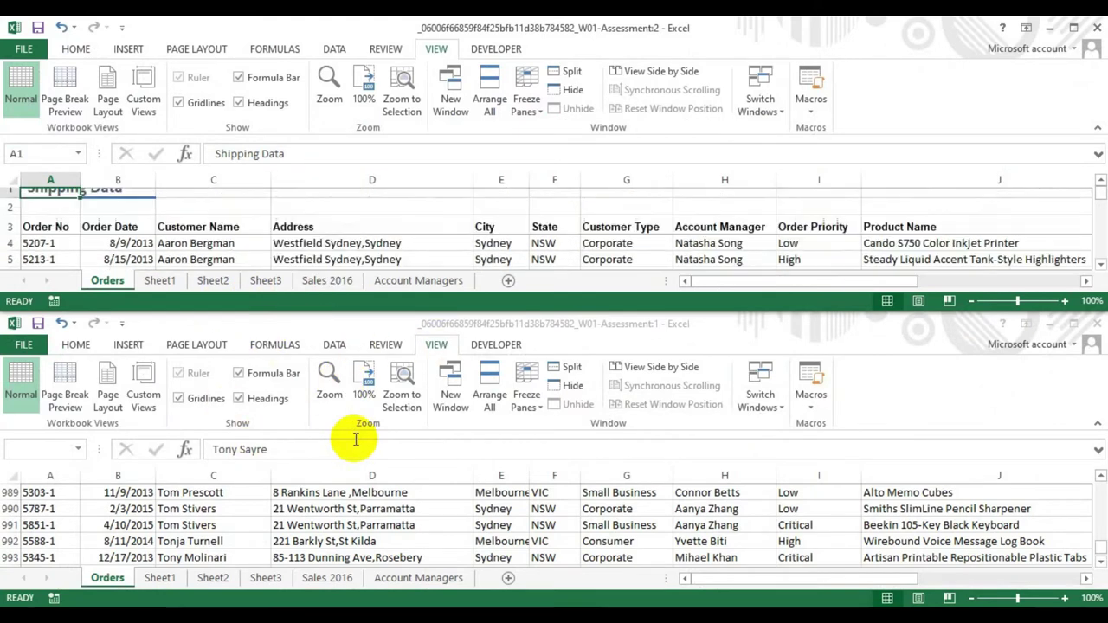
{"action": "scroll", "coordinate": [370, 238], "scroll_direction": "down", "scroll_amount": 3}
{"action": "scroll", "coordinate": [370, 232], "scroll_direction": "down", "scroll_amount": 2}
{"action": "scroll", "coordinate": [365, 238], "scroll_direction": "up", "scroll_amount": 2}
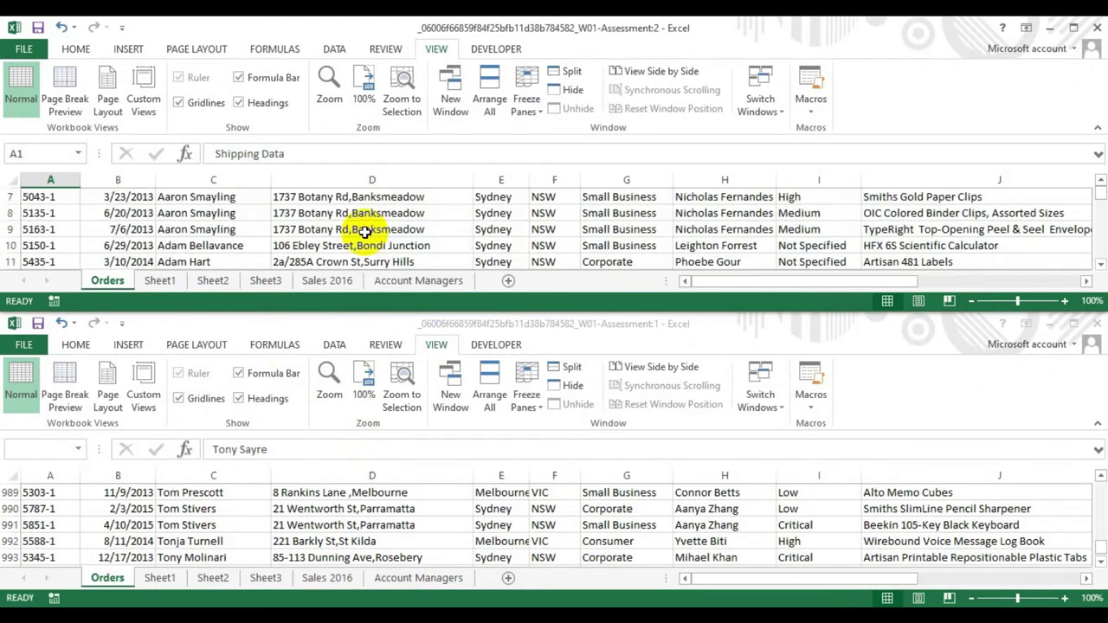
{"action": "scroll", "coordinate": [364, 238], "scroll_direction": "up", "scroll_amount": 3}
{"action": "scroll", "coordinate": [329, 489], "scroll_direction": "down", "scroll_amount": 5}
{"action": "scroll", "coordinate": [329, 489], "scroll_direction": "up", "scroll_amount": 5}
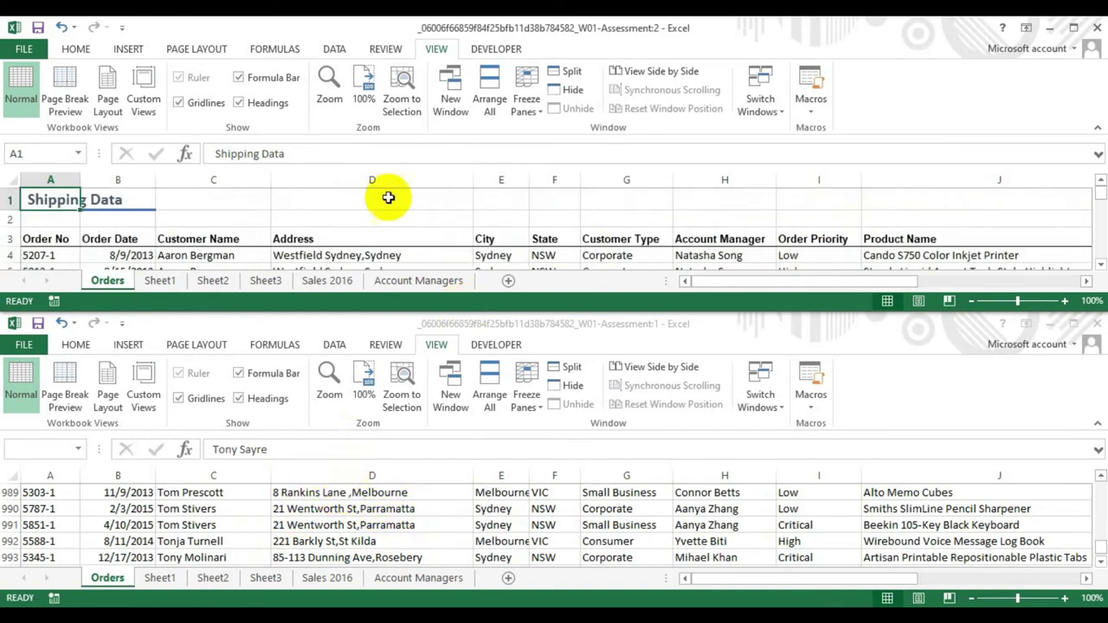
{"action": "left_click", "coordinate": [1098, 28]}
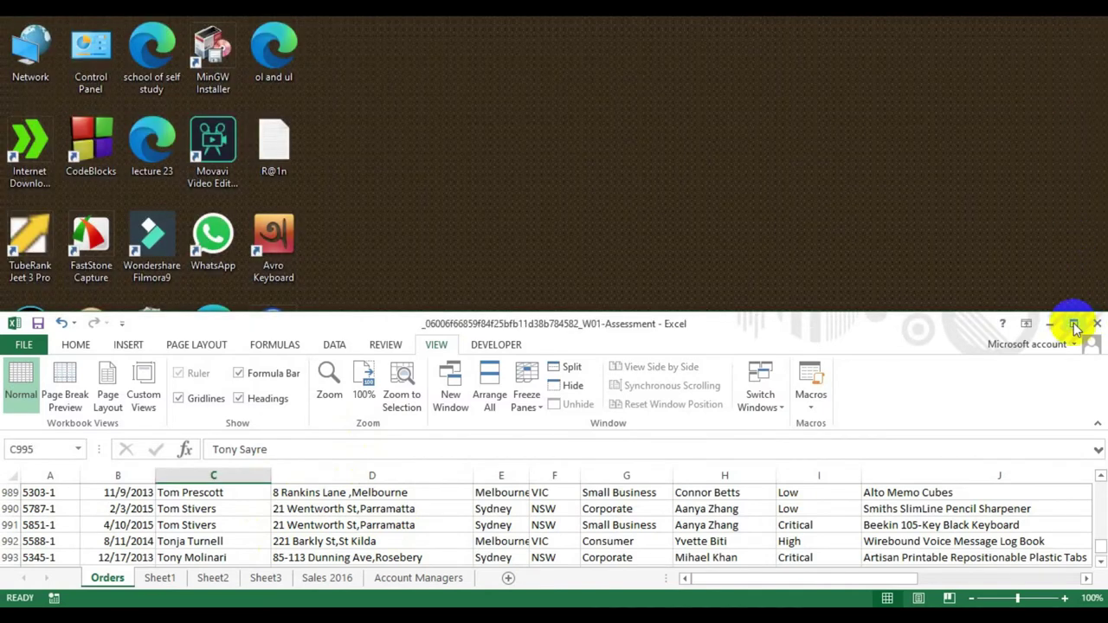
Maximize the remaining window, open two more workbook windows, and arrange all three horizontally.
{"action": "left_click", "coordinate": [1072, 323]}
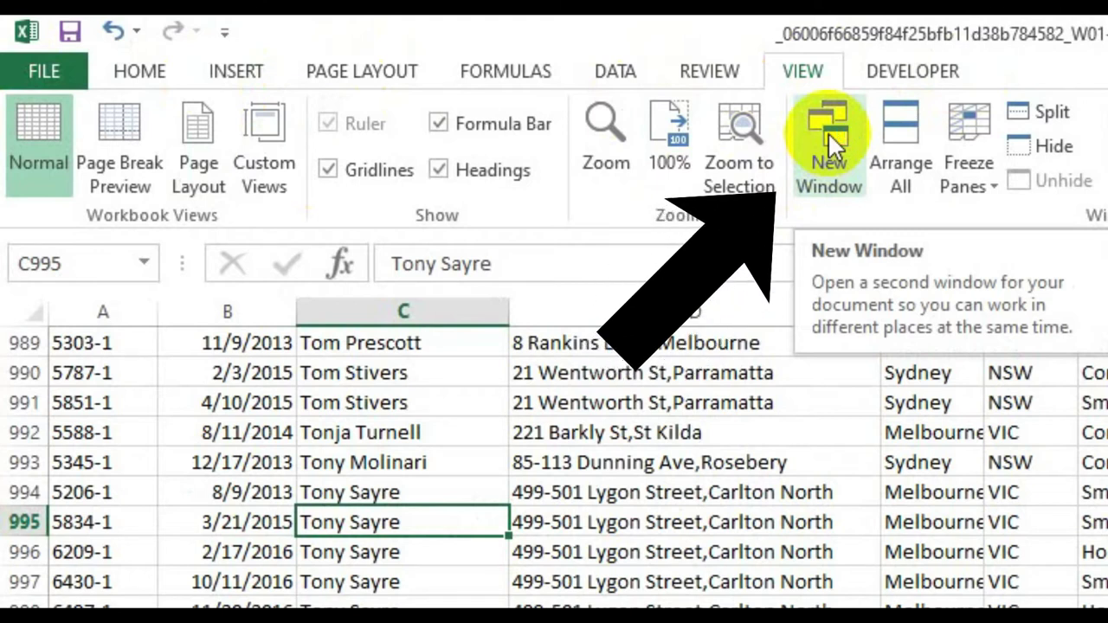
{"action": "left_click", "coordinate": [827, 132]}
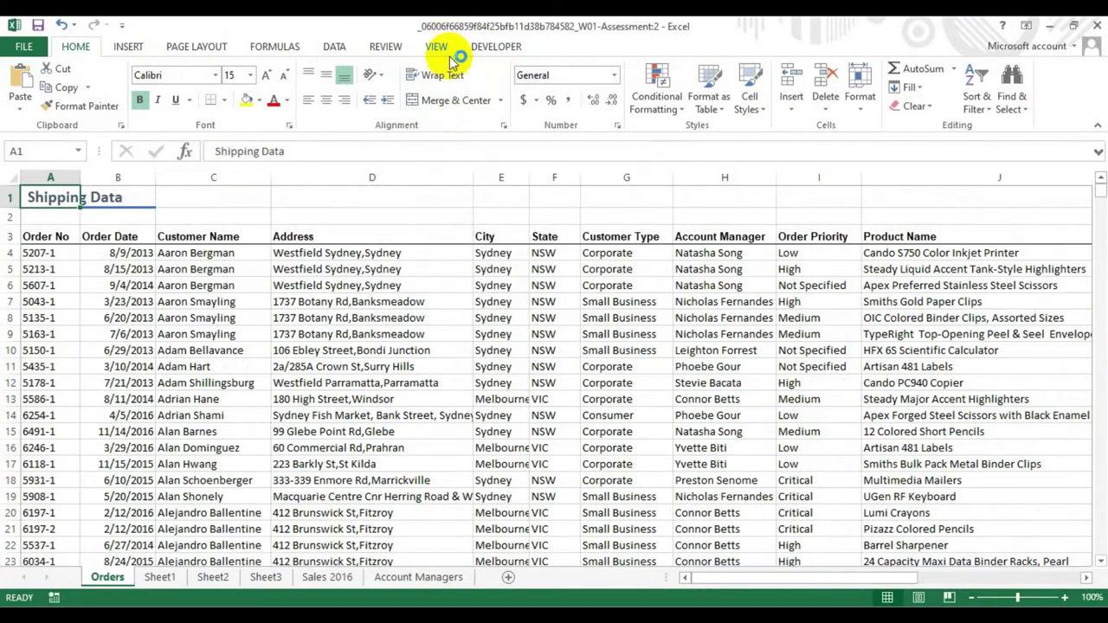
{"action": "left_click", "coordinate": [438, 48]}
{"action": "left_click", "coordinate": [449, 89]}
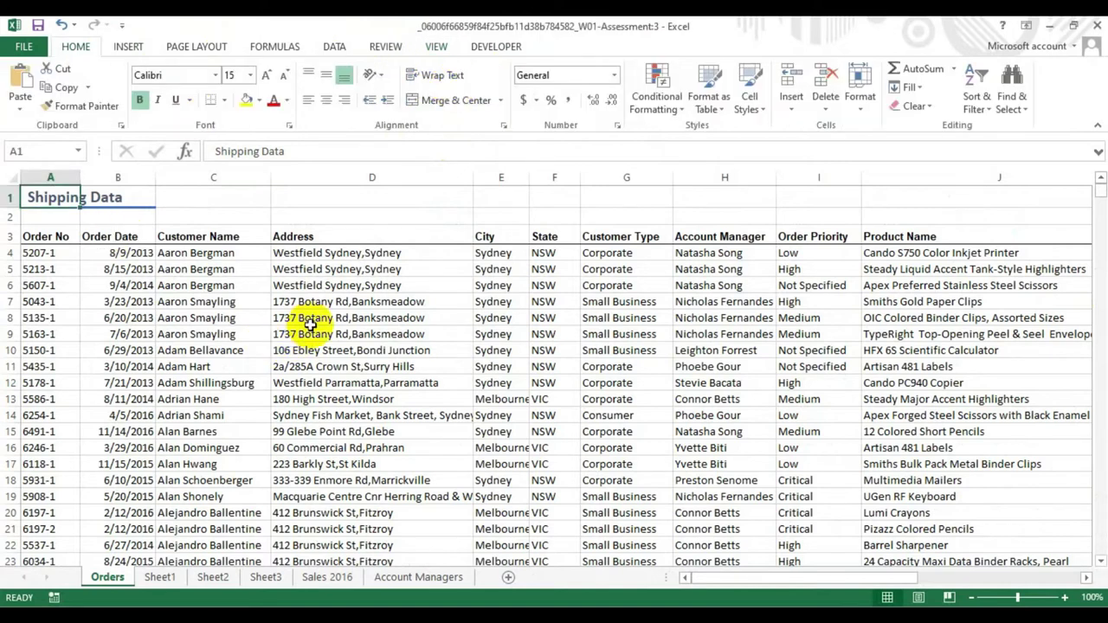
{"action": "left_click", "coordinate": [435, 46]}
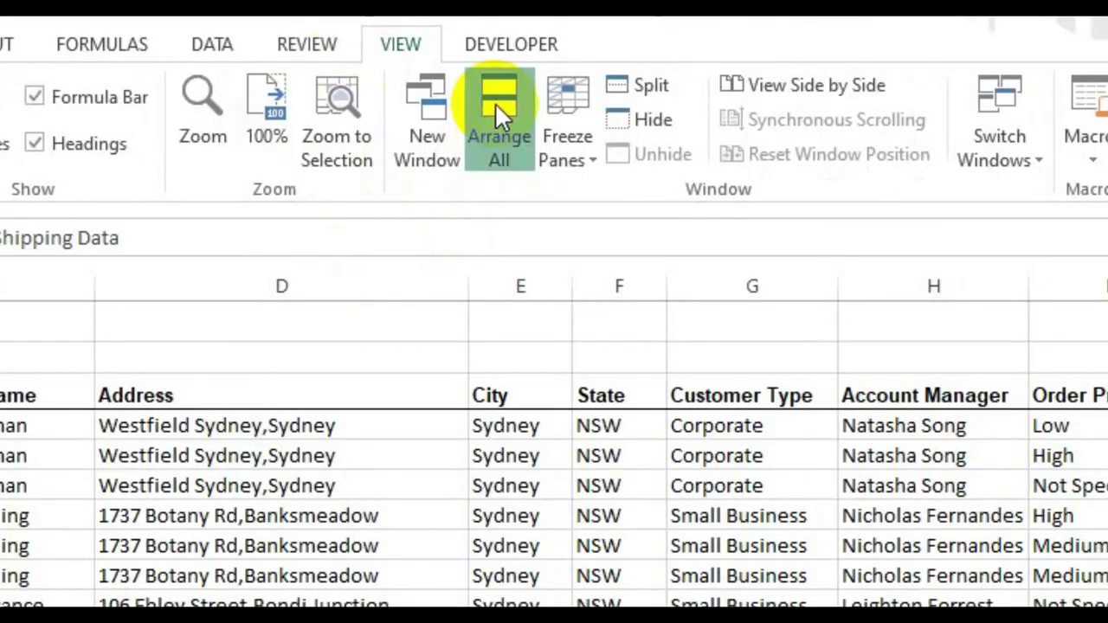
{"action": "left_click", "coordinate": [501, 113]}
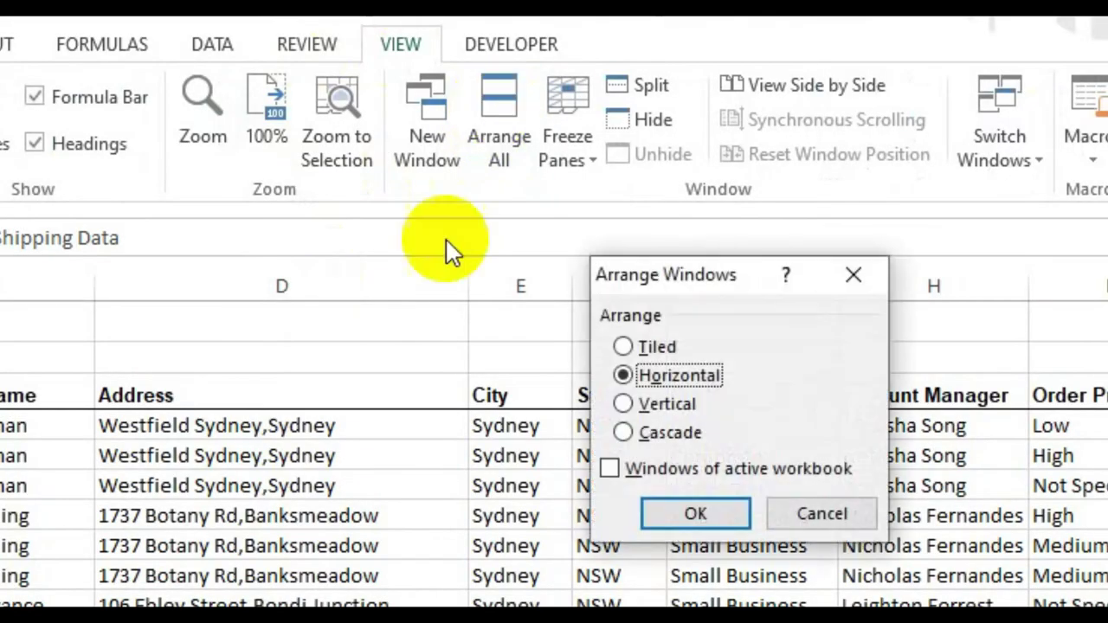
{"action": "left_click", "coordinate": [698, 516]}
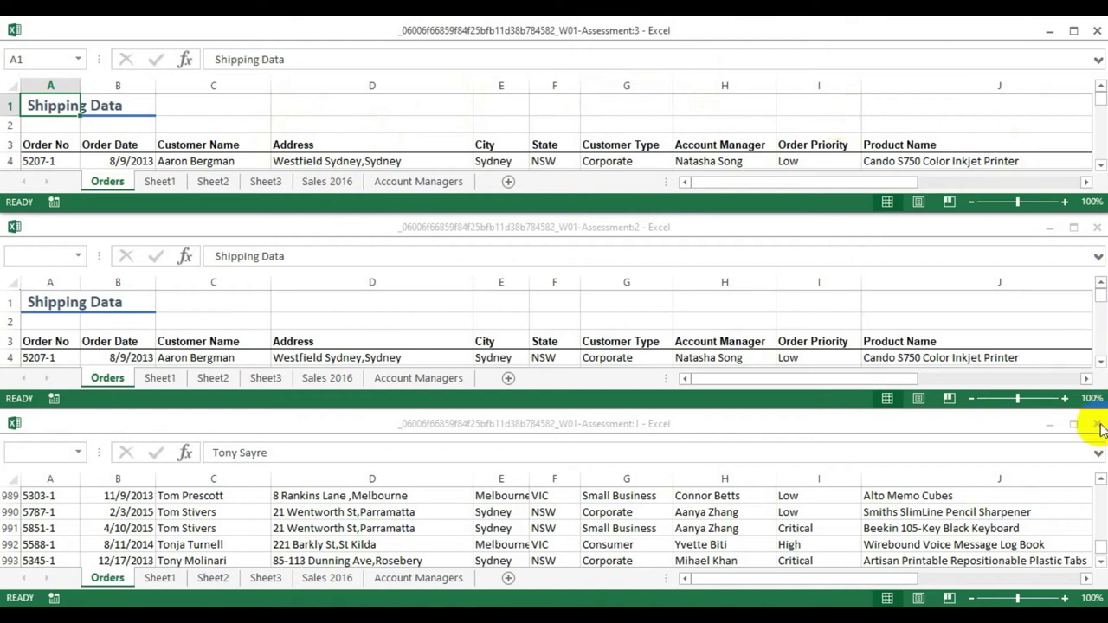
Close the middle and top workbook windows and maximize the remaining one.
{"action": "left_click", "coordinate": [1098, 227]}
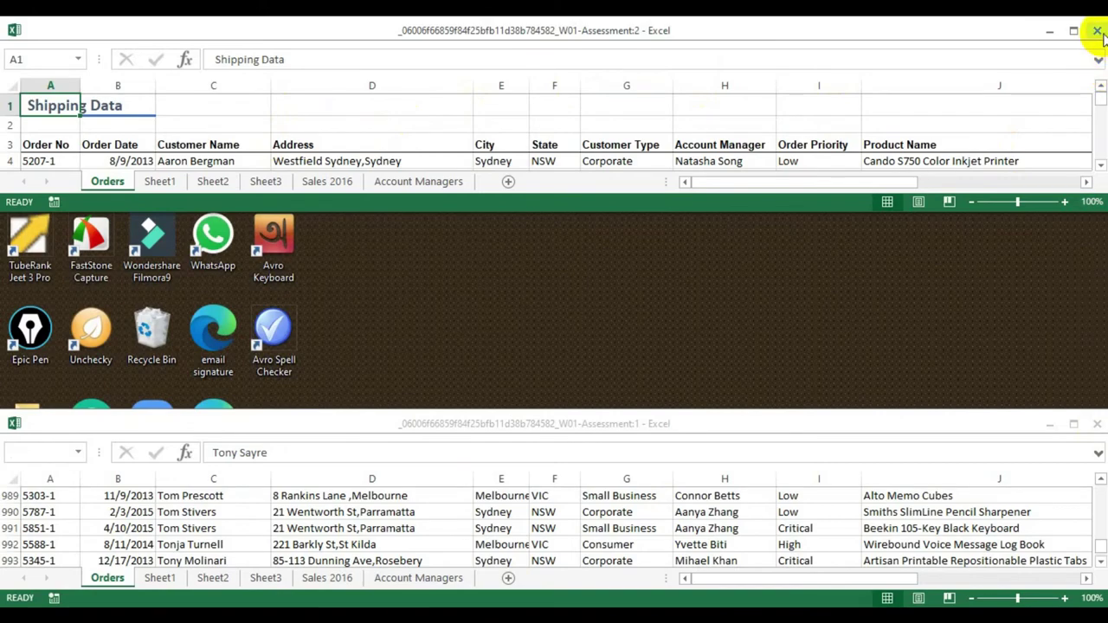
{"action": "left_click", "coordinate": [1097, 31]}
{"action": "left_click", "coordinate": [1074, 424]}
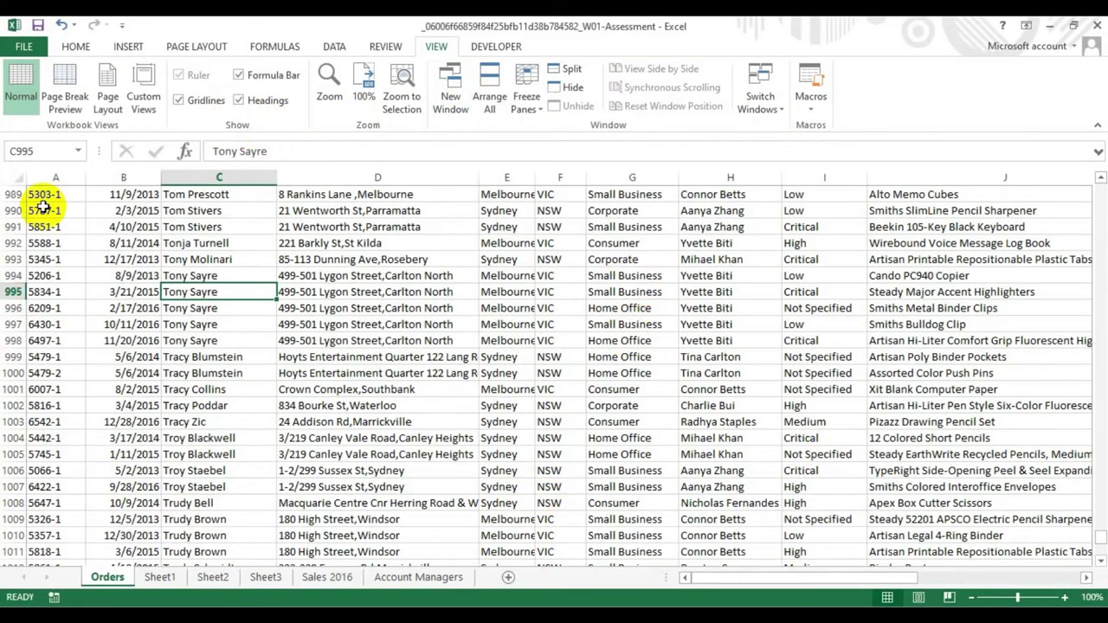
Open a new workbook window and stack the windows with Arrange All, Horizontal.
{"action": "left_click", "coordinate": [448, 85]}
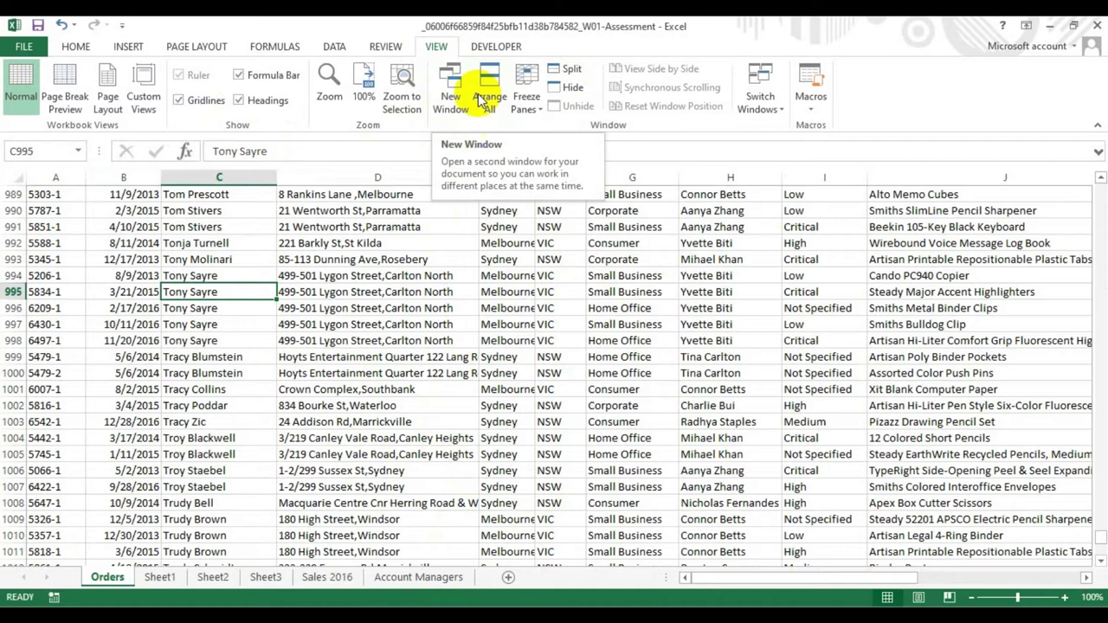
{"action": "left_click", "coordinate": [454, 97]}
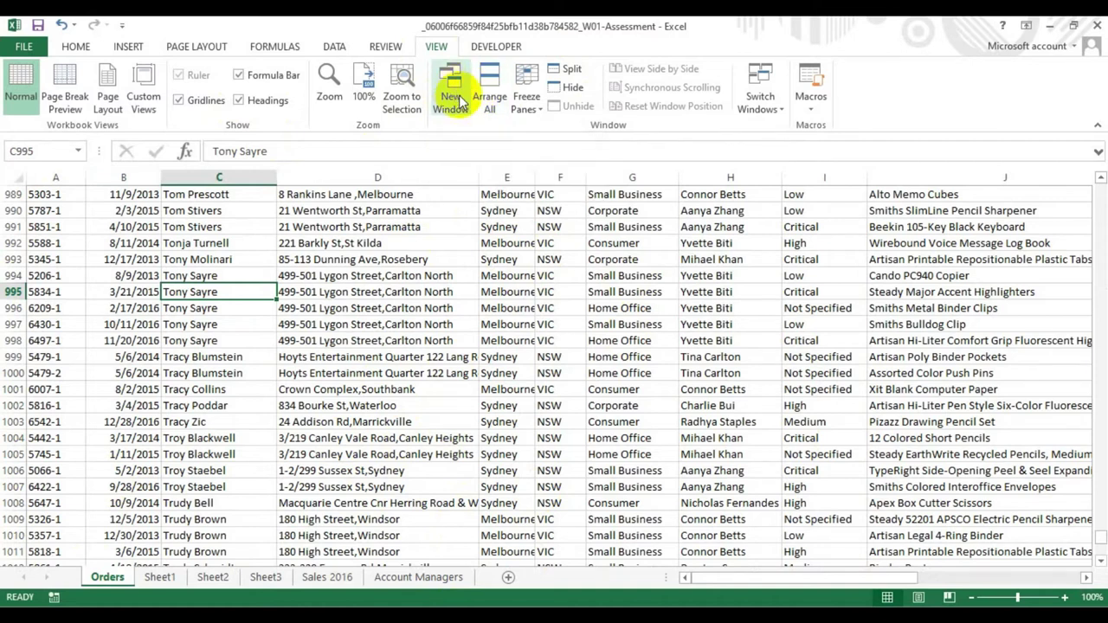
{"action": "scroll", "coordinate": [442, 74], "scroll_direction": "up", "scroll_amount": 1}
{"action": "left_click", "coordinate": [435, 46]}
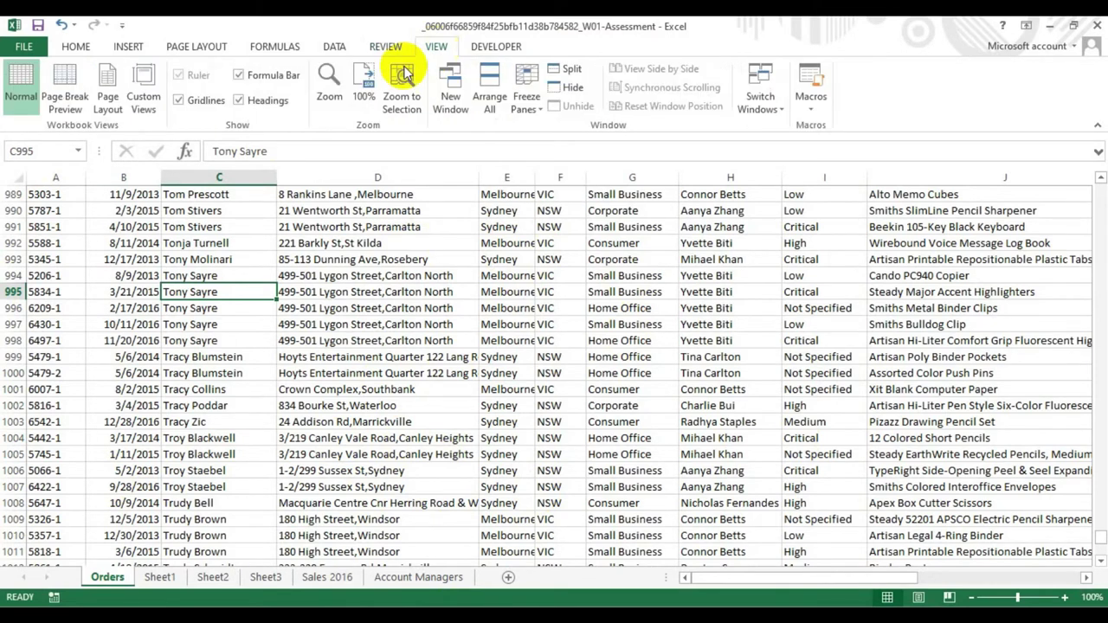
{"action": "left_click", "coordinate": [451, 74]}
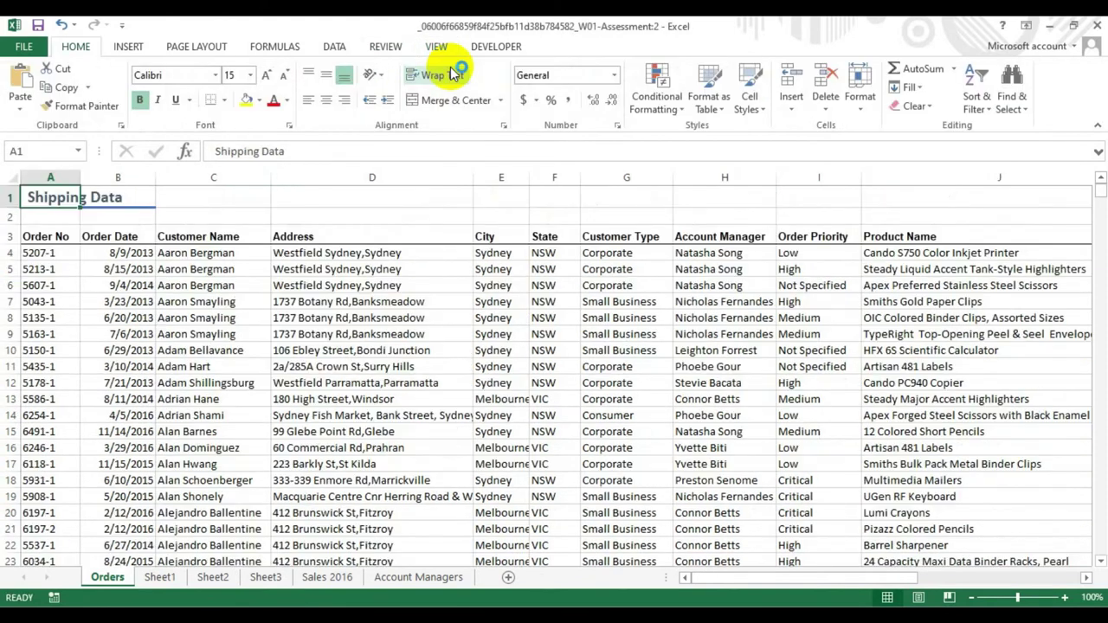
{"action": "left_click", "coordinate": [442, 46]}
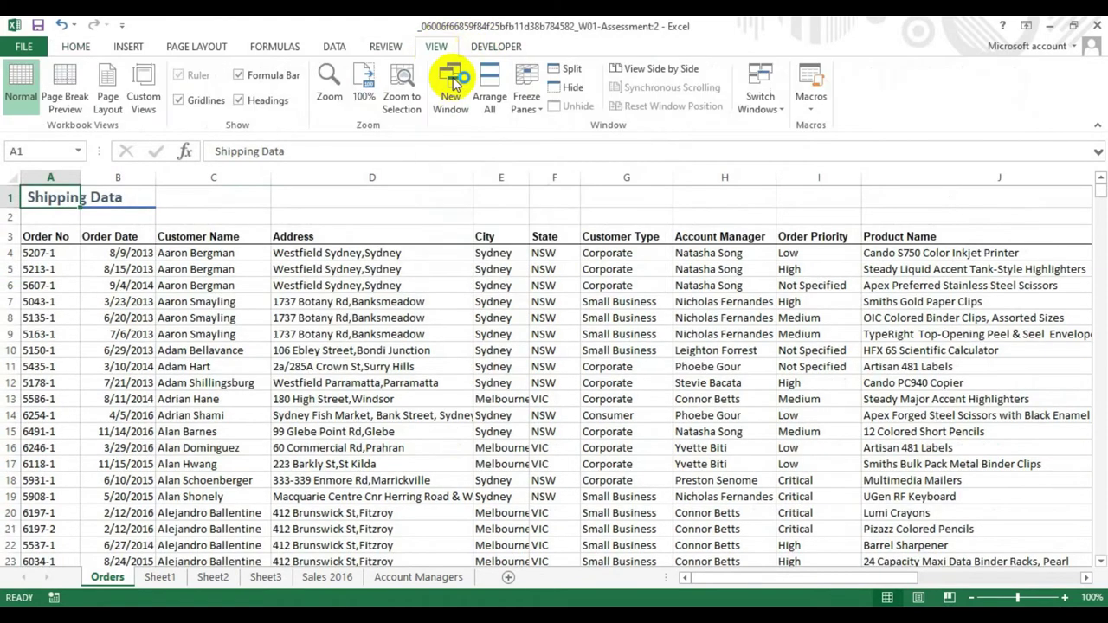
{"action": "left_click", "coordinate": [489, 87]}
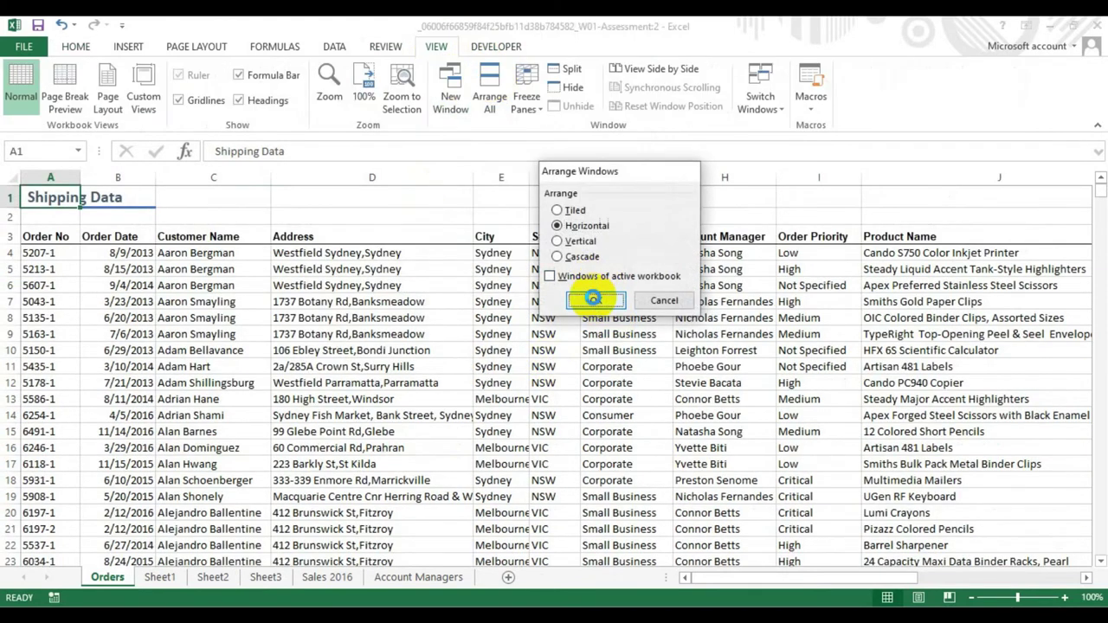
{"action": "left_click", "coordinate": [596, 300]}
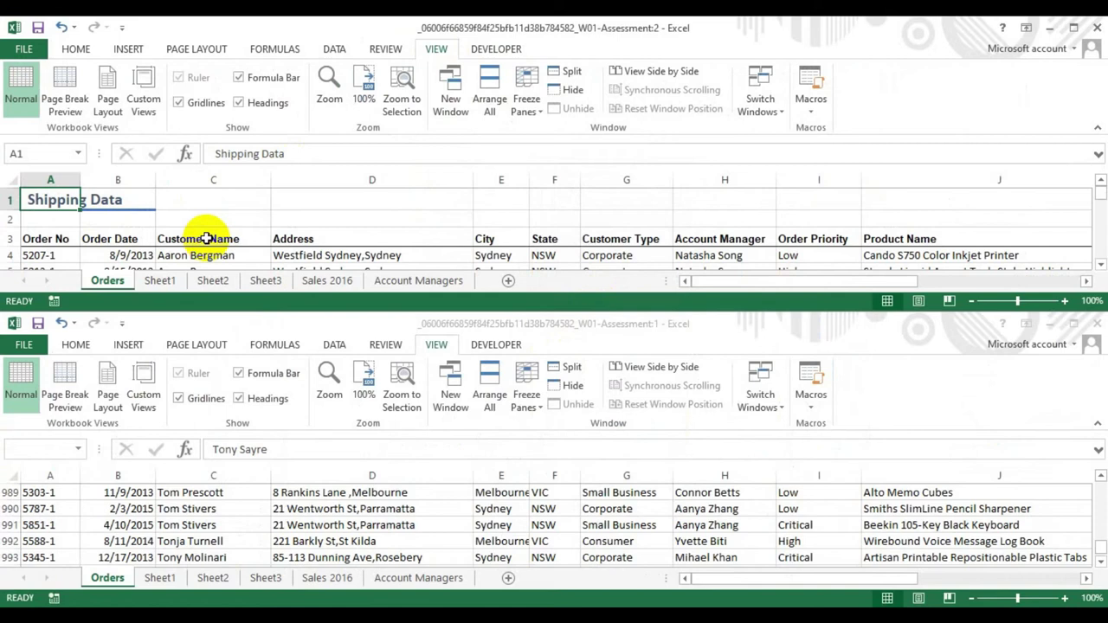
Reset to one maximized window, open windows :2 to :4, and arrange all four horizontally.
{"action": "left_click", "coordinate": [1096, 30]}
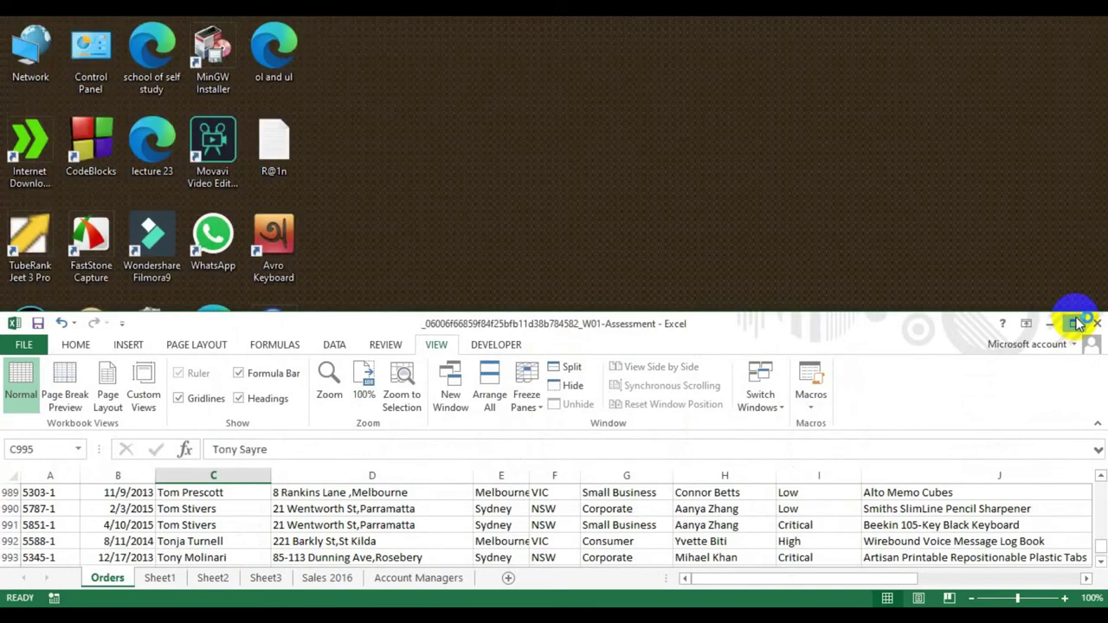
{"action": "left_click", "coordinate": [1075, 323]}
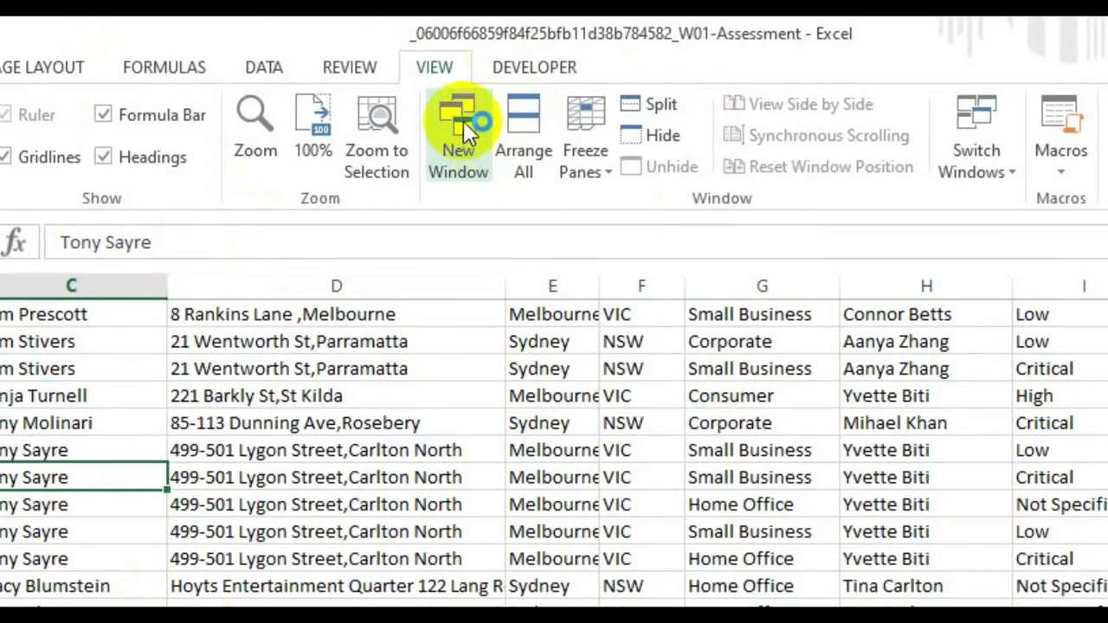
{"action": "left_click", "coordinate": [463, 149]}
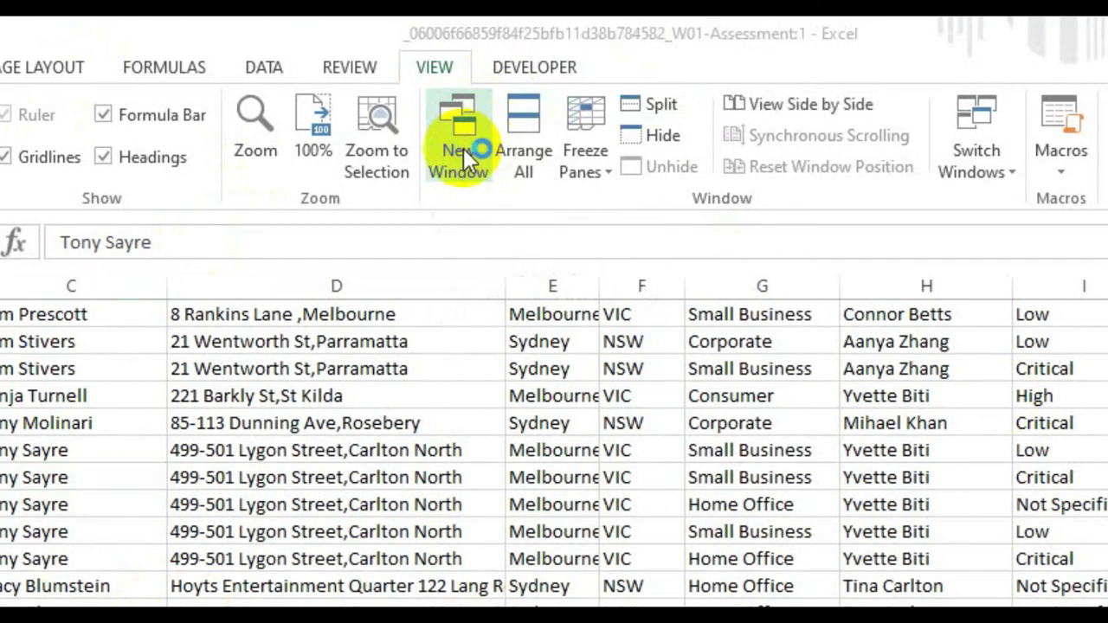
{"action": "left_click", "coordinate": [440, 67]}
{"action": "left_click", "coordinate": [428, 143]}
{"action": "left_click", "coordinate": [432, 67]}
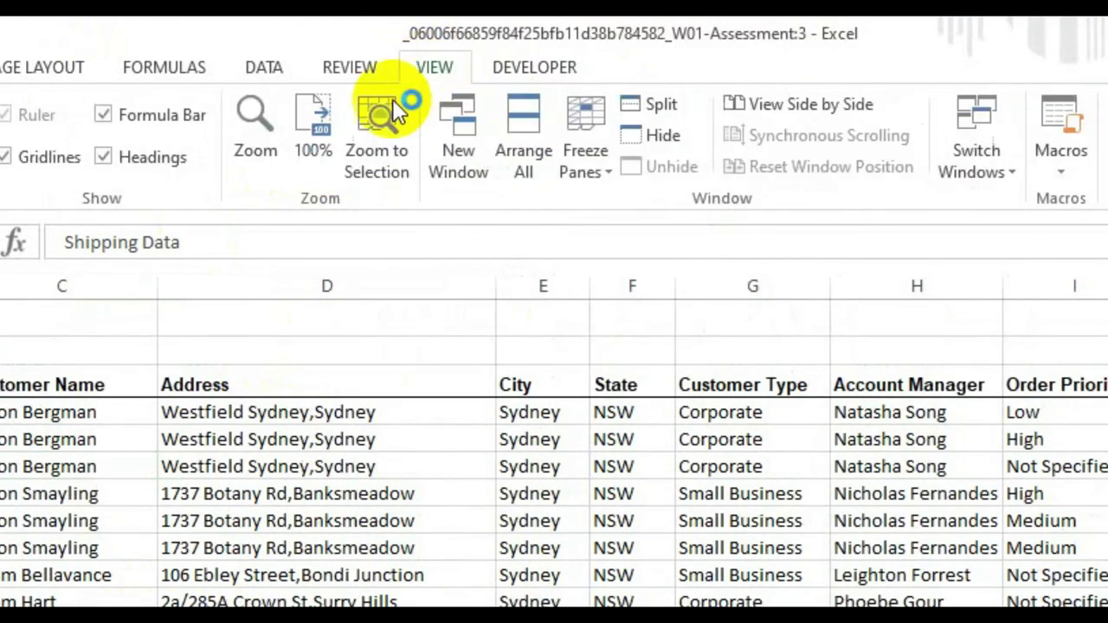
{"action": "left_click", "coordinate": [457, 140]}
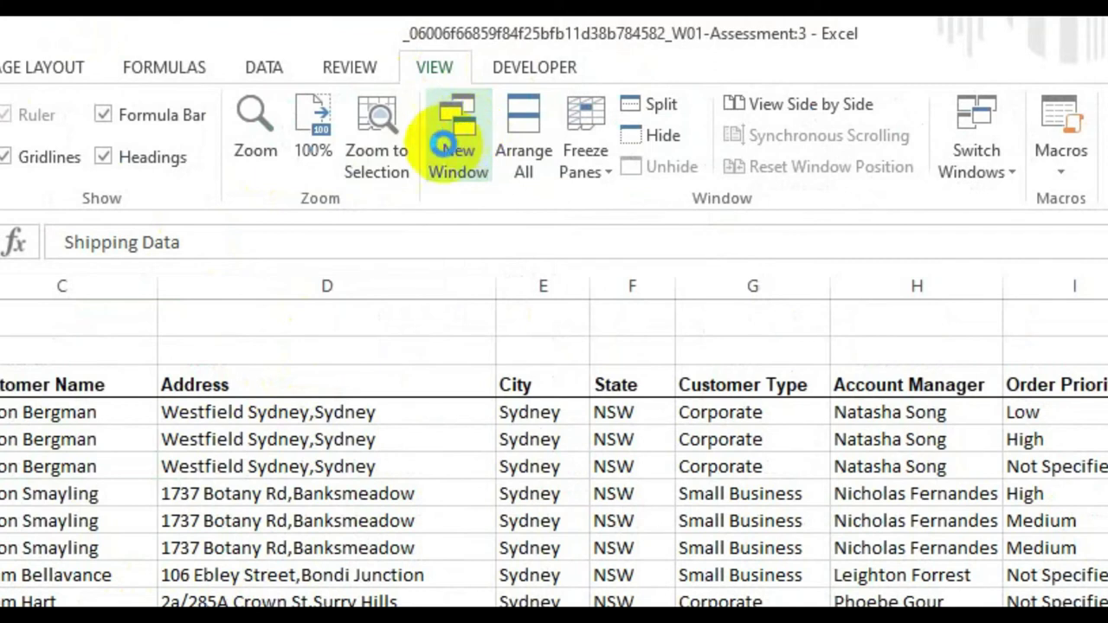
{"action": "left_click", "coordinate": [436, 65]}
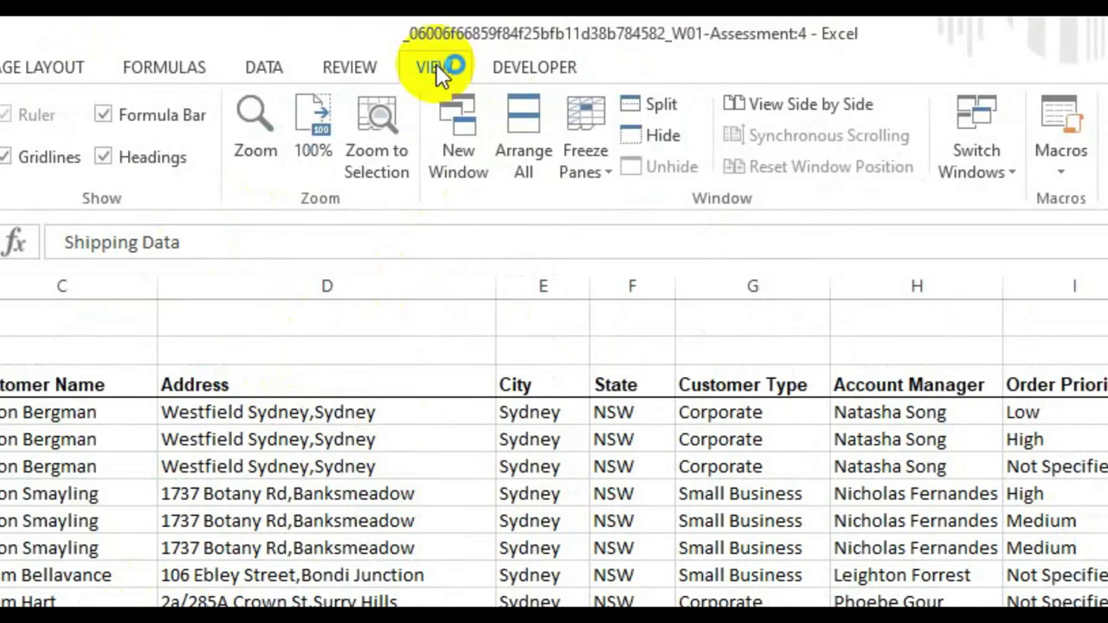
{"action": "left_click", "coordinate": [518, 133]}
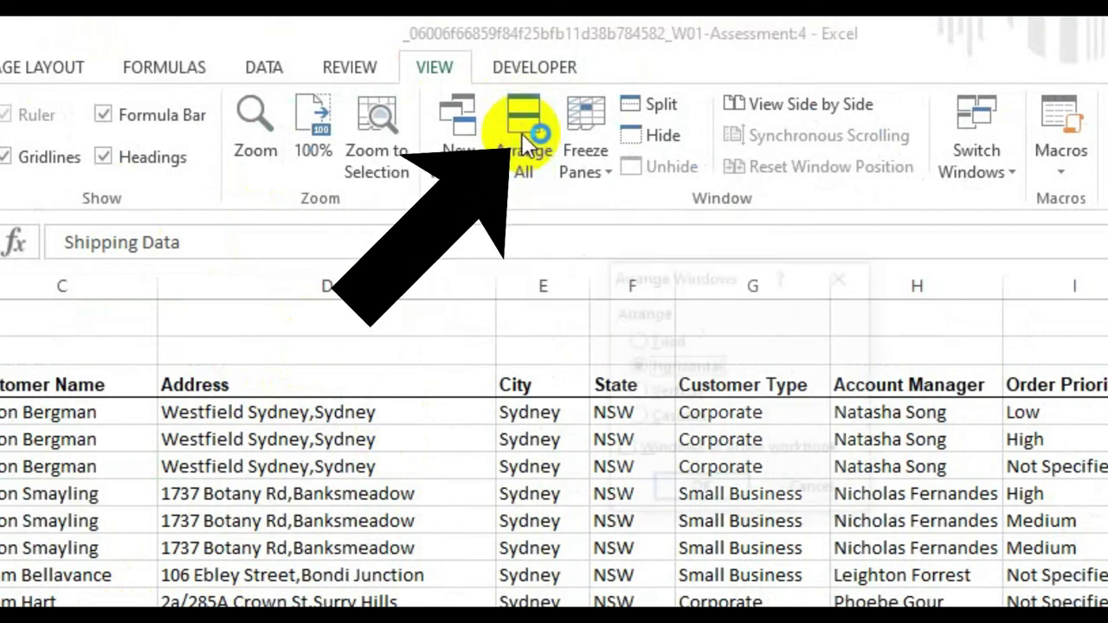
{"action": "left_click", "coordinate": [693, 492]}
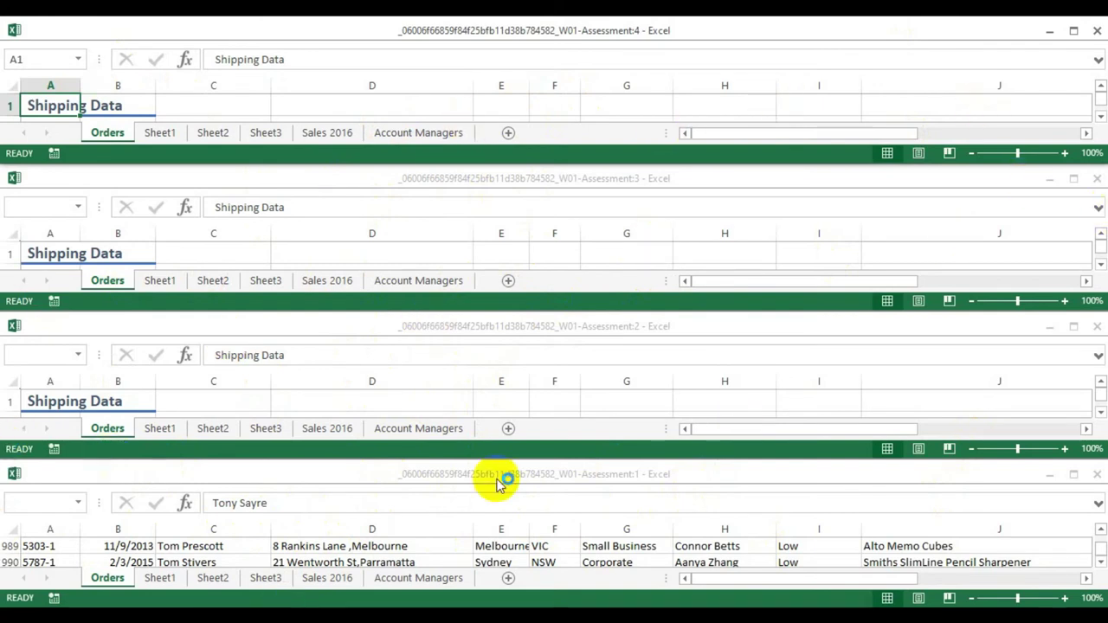
Close the fourth, third and second windows and maximize the last one.
{"action": "left_click", "coordinate": [1098, 33]}
{"action": "left_click", "coordinate": [1097, 178]}
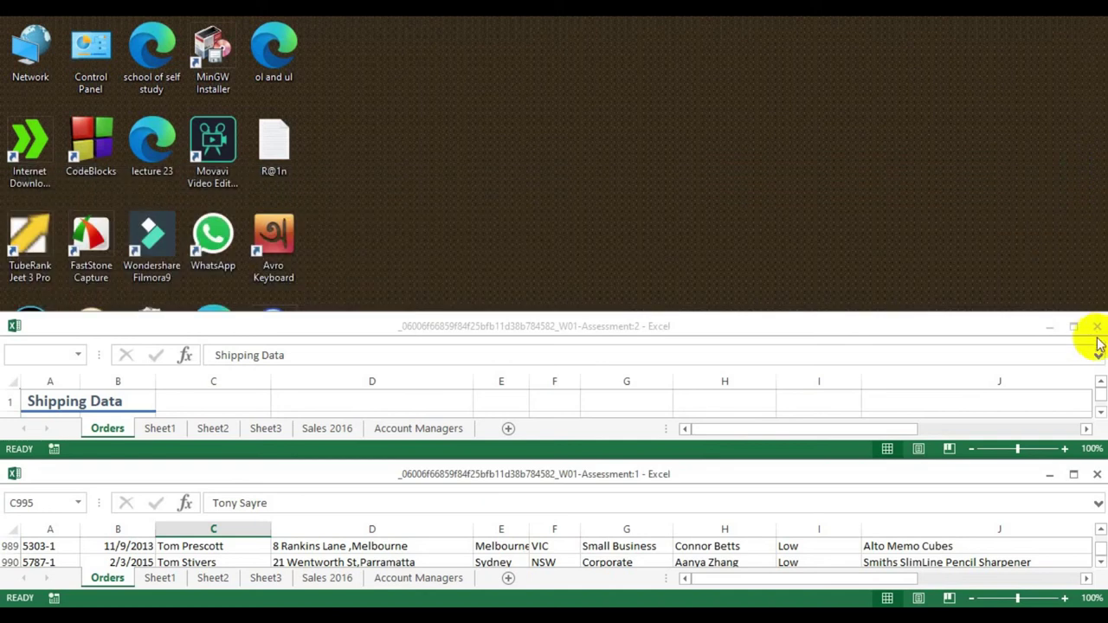
{"action": "left_click", "coordinate": [1098, 327]}
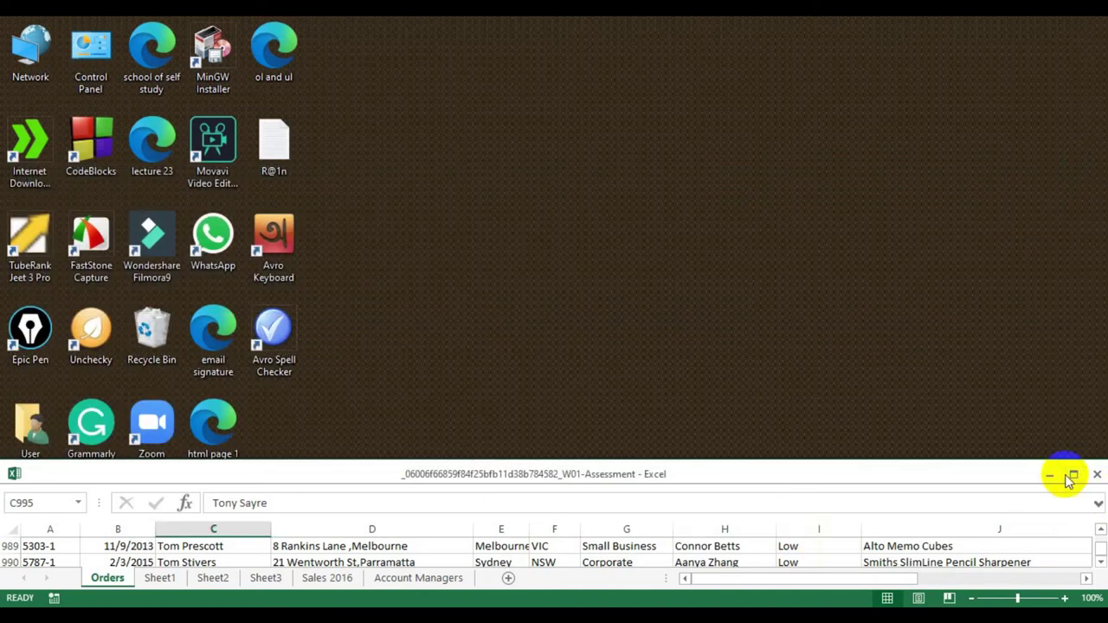
{"action": "left_click", "coordinate": [1071, 476]}
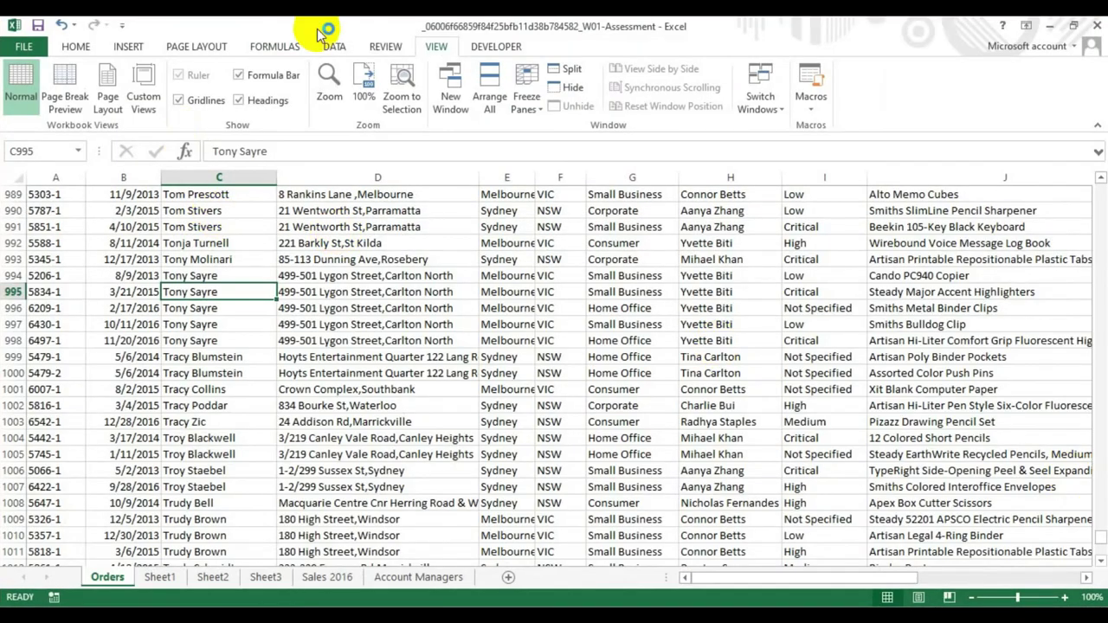
Open three new windows of the workbook from the View ribbon.
{"action": "left_click", "coordinate": [450, 82]}
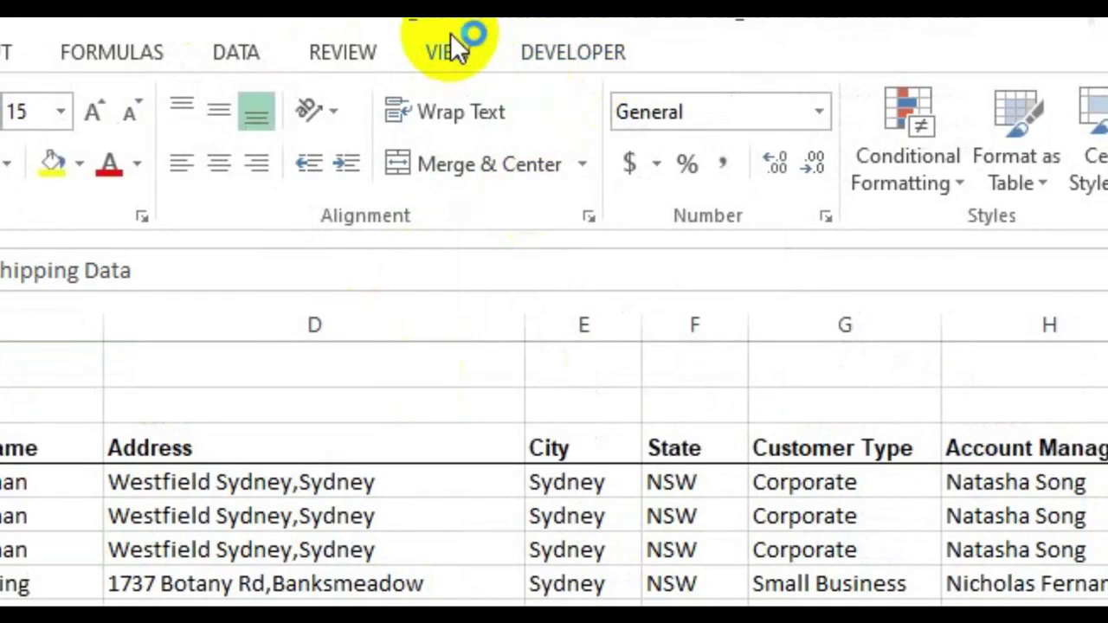
{"action": "left_click", "coordinate": [451, 39]}
{"action": "left_click", "coordinate": [478, 108]}
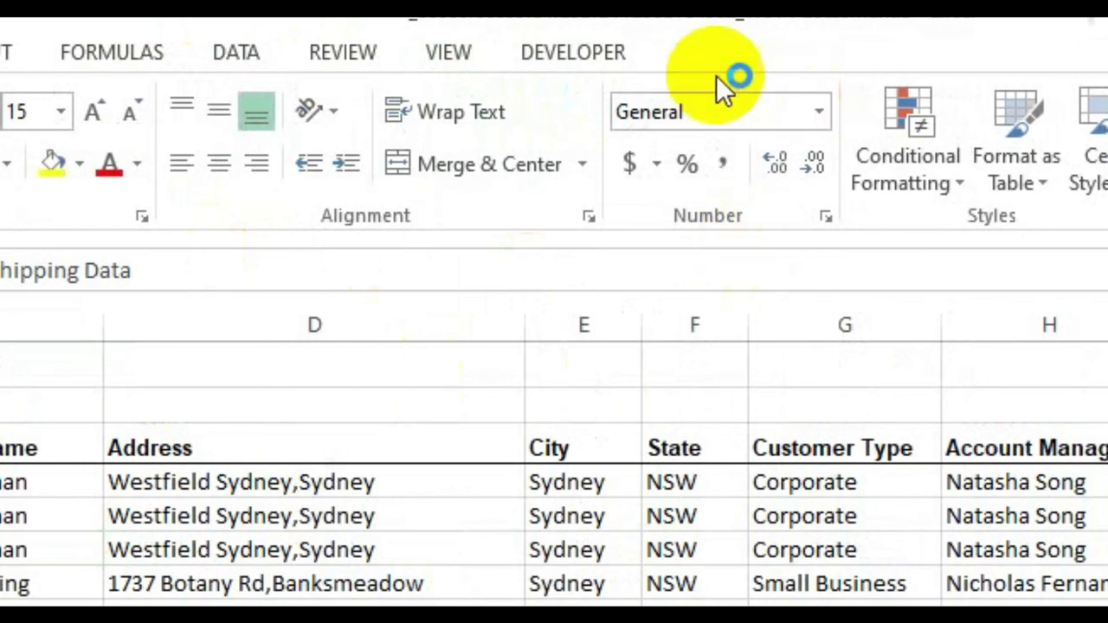
{"action": "left_click", "coordinate": [450, 52]}
{"action": "left_click", "coordinate": [480, 139]}
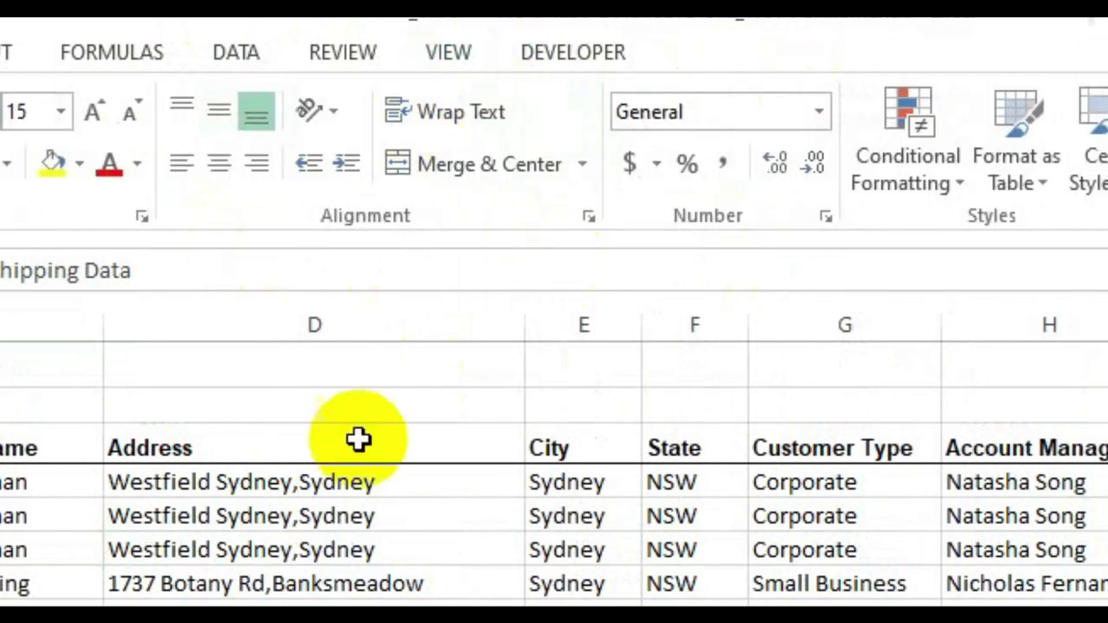
{"action": "left_click", "coordinate": [455, 47]}
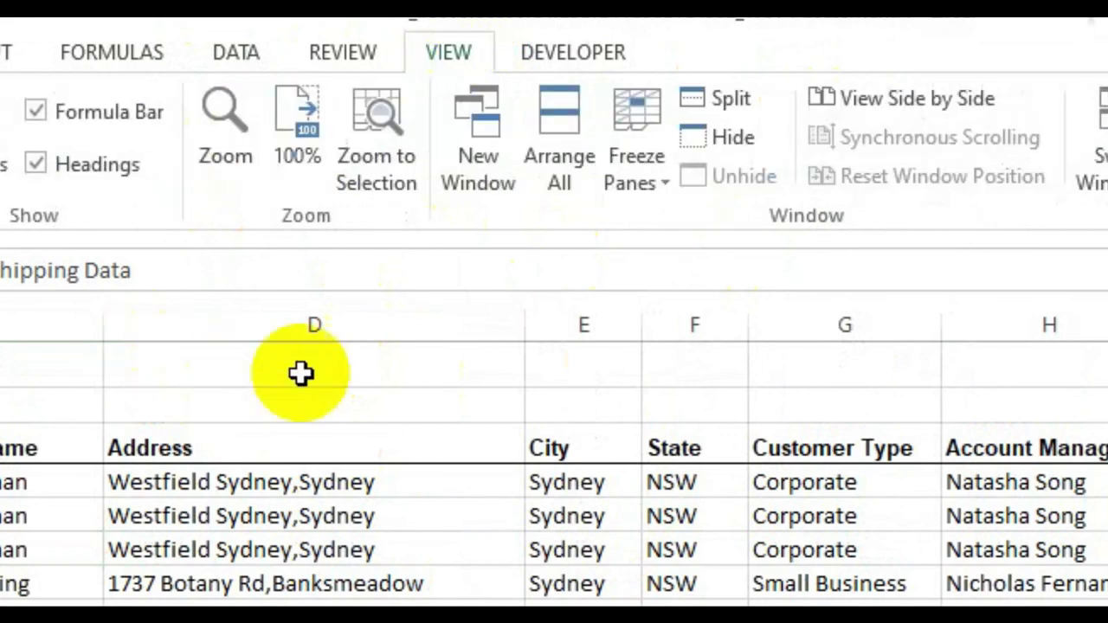
Arrange all four windows with the Vertical option, side by side.
{"action": "left_click", "coordinate": [564, 128]}
{"action": "left_click", "coordinate": [814, 426]}
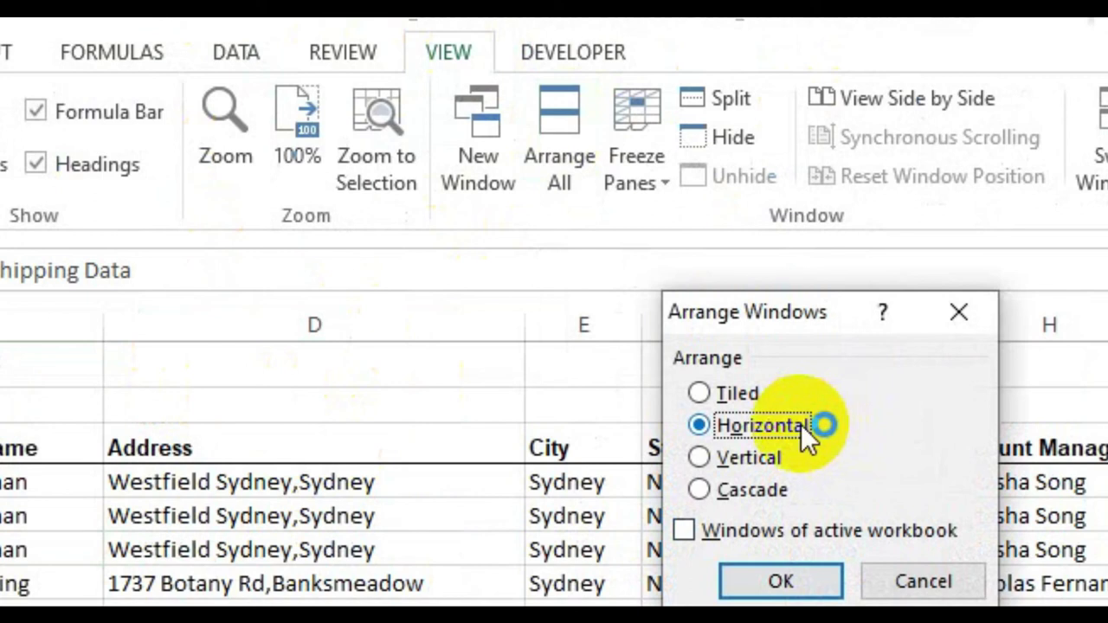
{"action": "left_click", "coordinate": [750, 461]}
{"action": "left_click", "coordinate": [762, 589]}
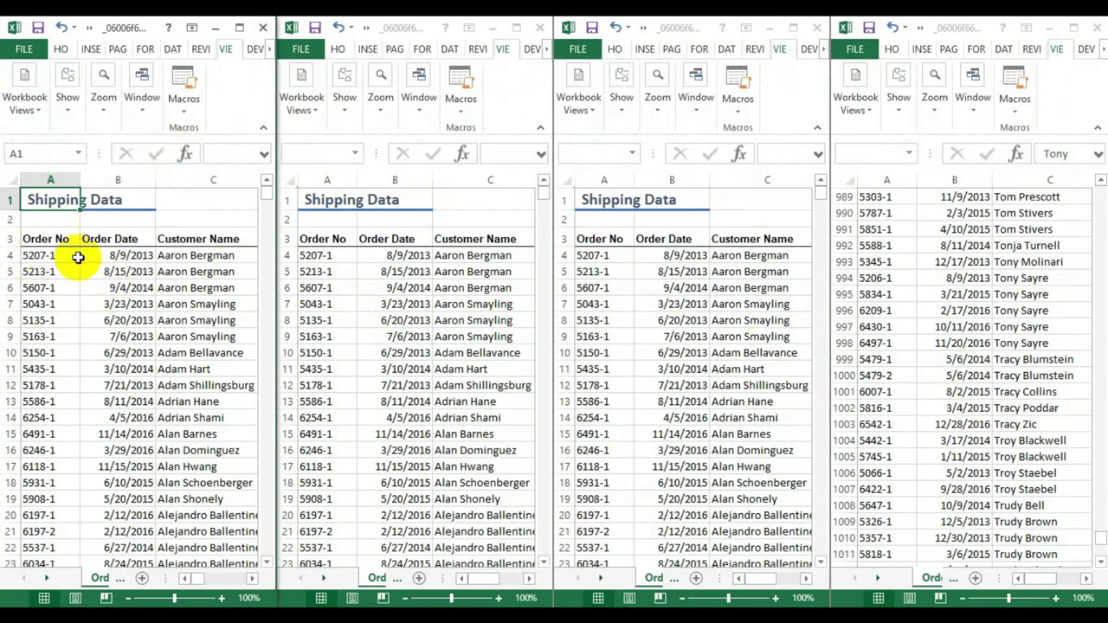
{"action": "double_click", "coordinate": [174, 255]}
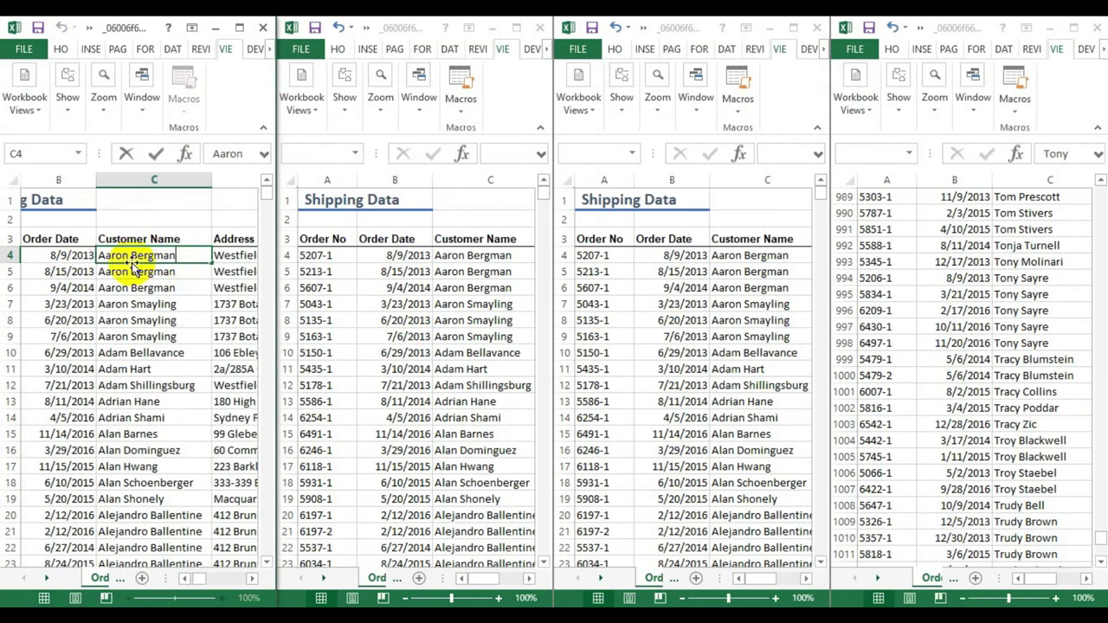
{"action": "left_click_drag", "start_coordinate": [98, 255], "coordinate": [180, 256]}
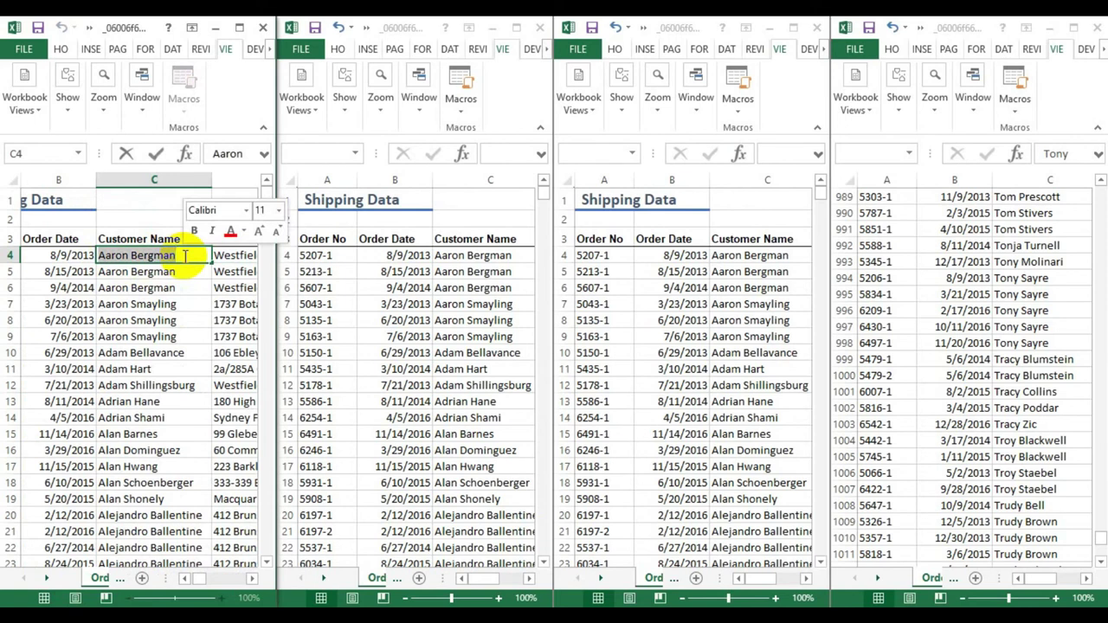
{"action": "right_click", "coordinate": [158, 257]}
{"action": "left_click", "coordinate": [190, 288]}
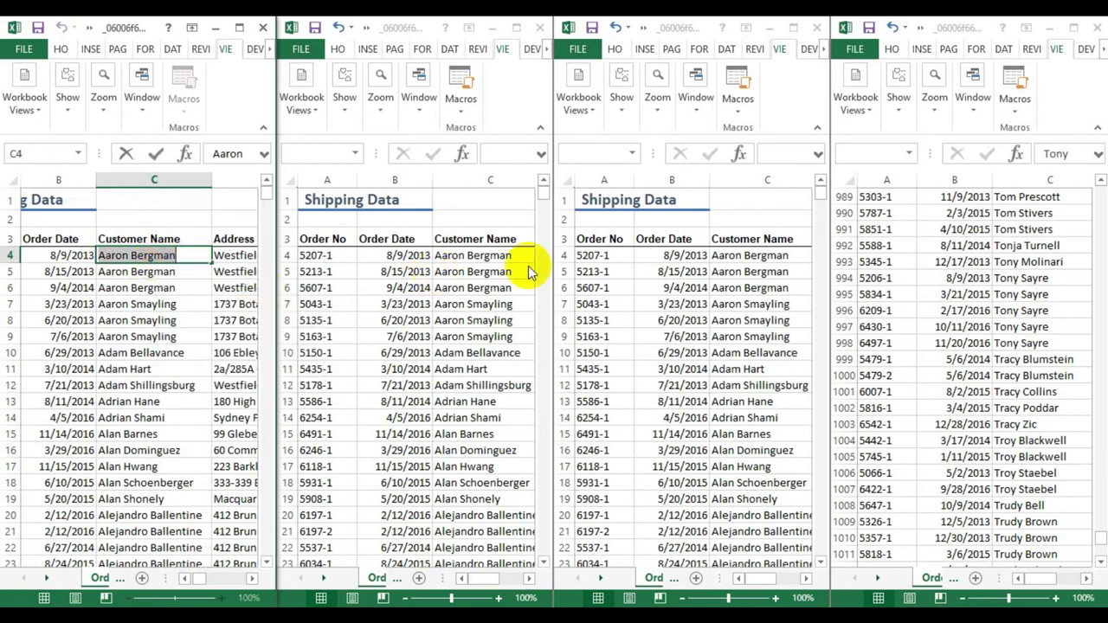
{"action": "left_click", "coordinate": [477, 255]}
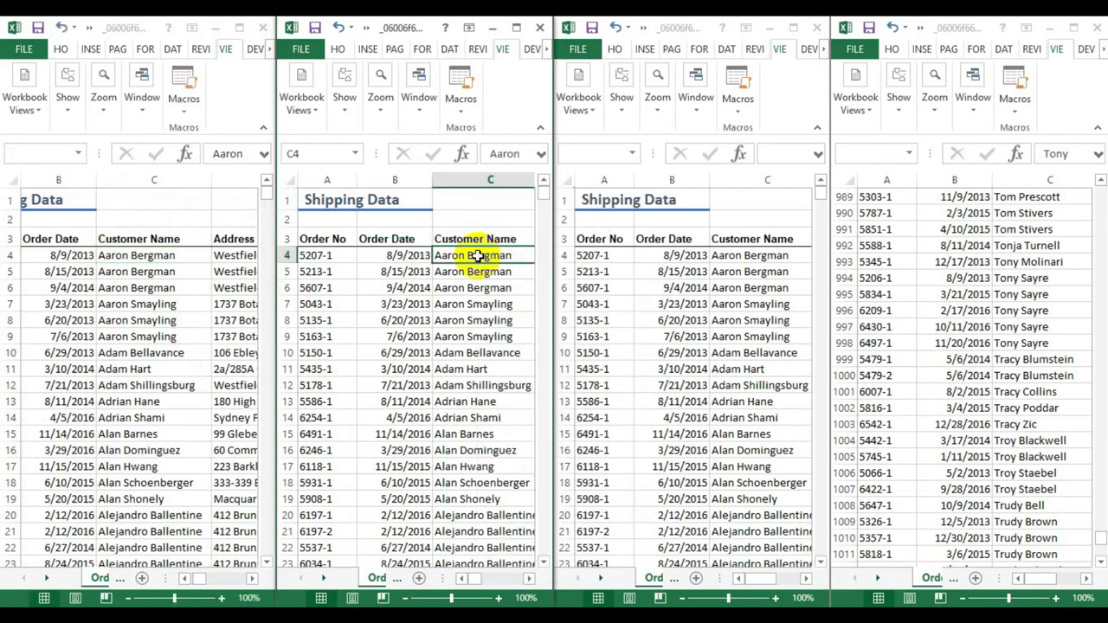
{"action": "double_click", "coordinate": [478, 255]}
{"action": "left_click_drag", "start_coordinate": [470, 255], "coordinate": [377, 255]}
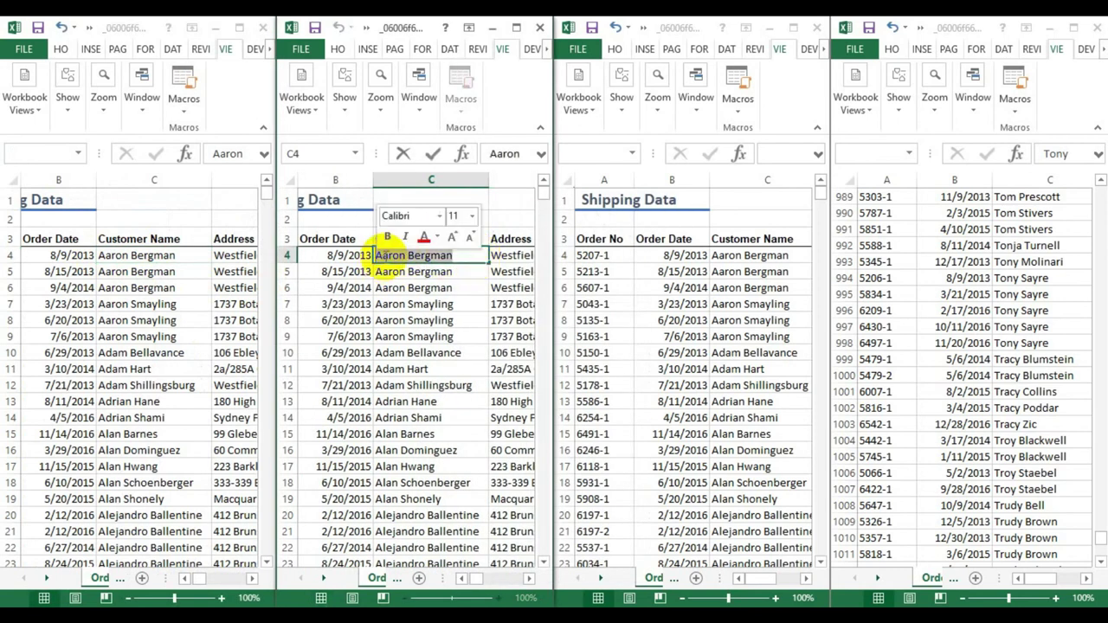
{"action": "right_click", "coordinate": [393, 258]}
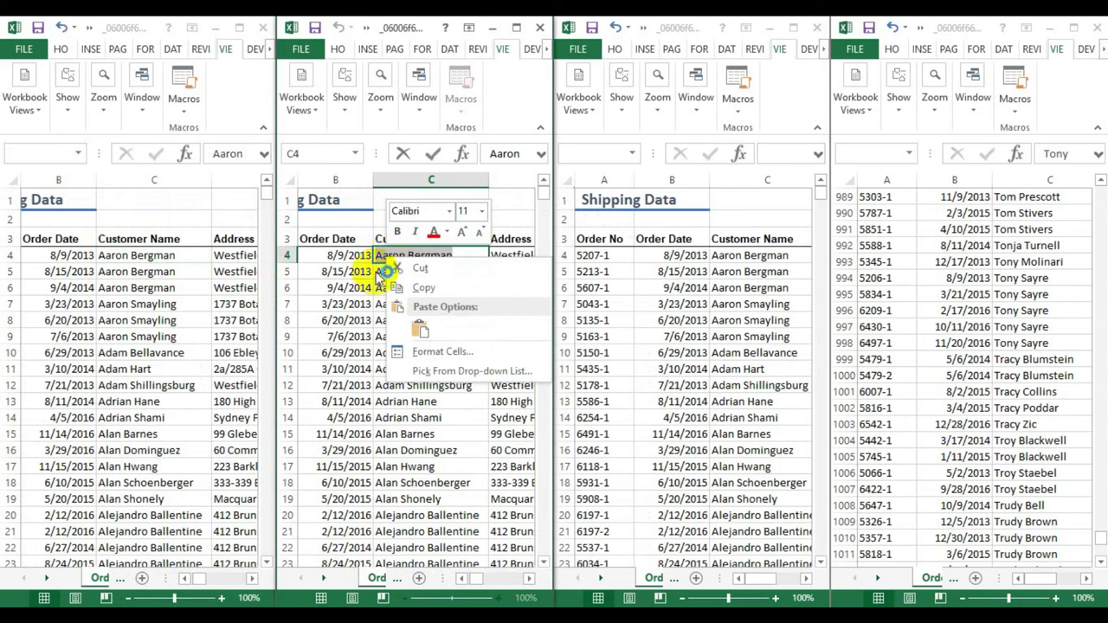
{"action": "key", "text": "Escape"}
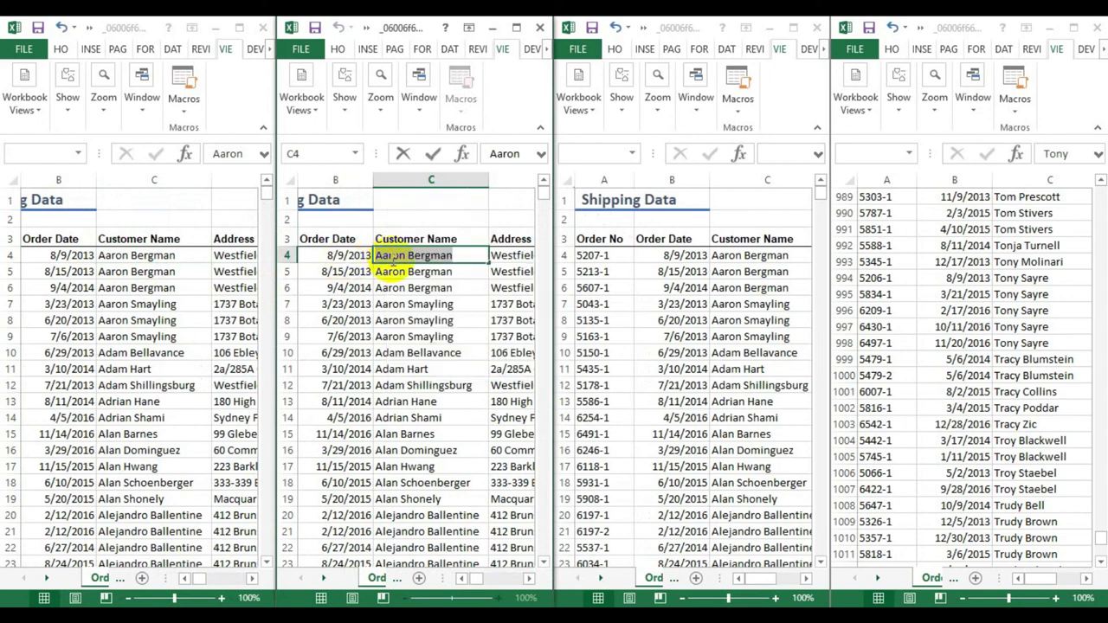
{"action": "left_click", "coordinate": [395, 256]}
{"action": "left_click", "coordinate": [722, 256]}
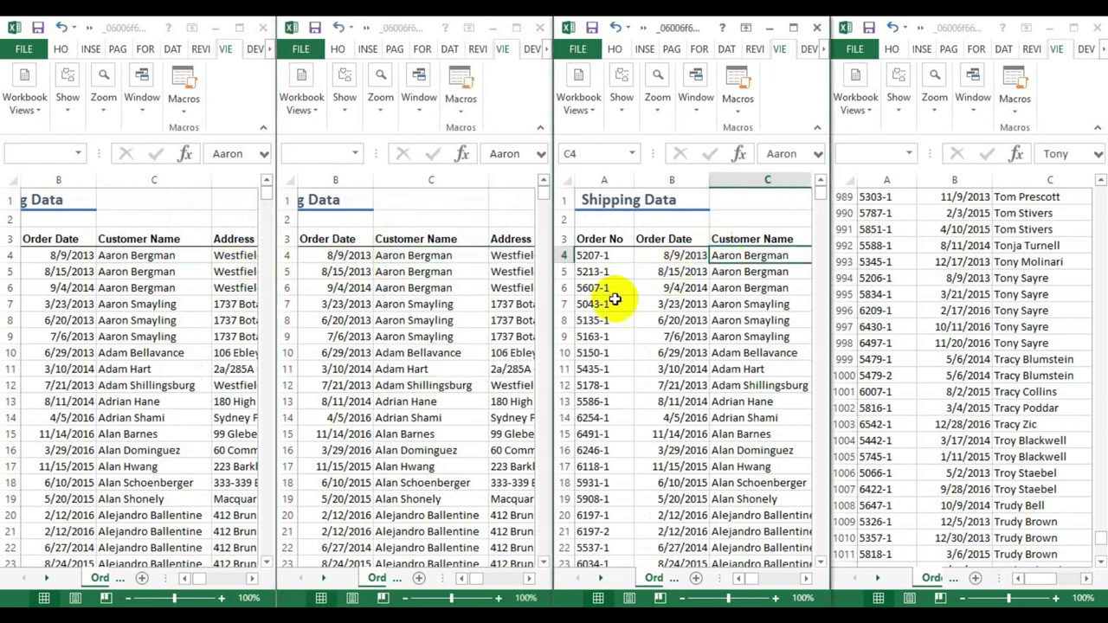
{"action": "left_click", "coordinate": [1019, 210]}
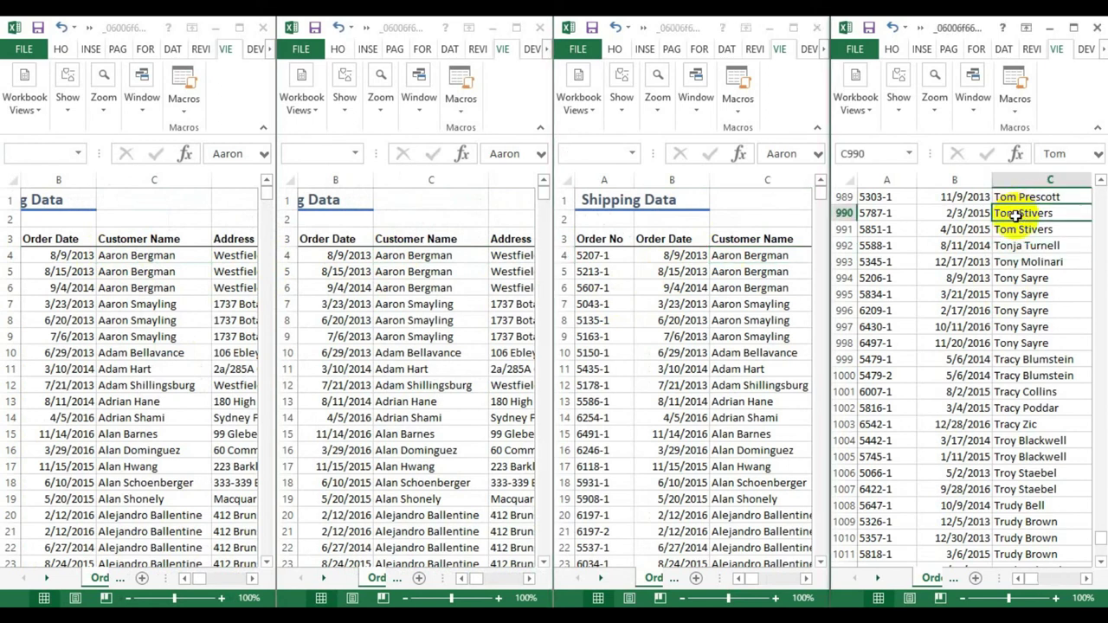